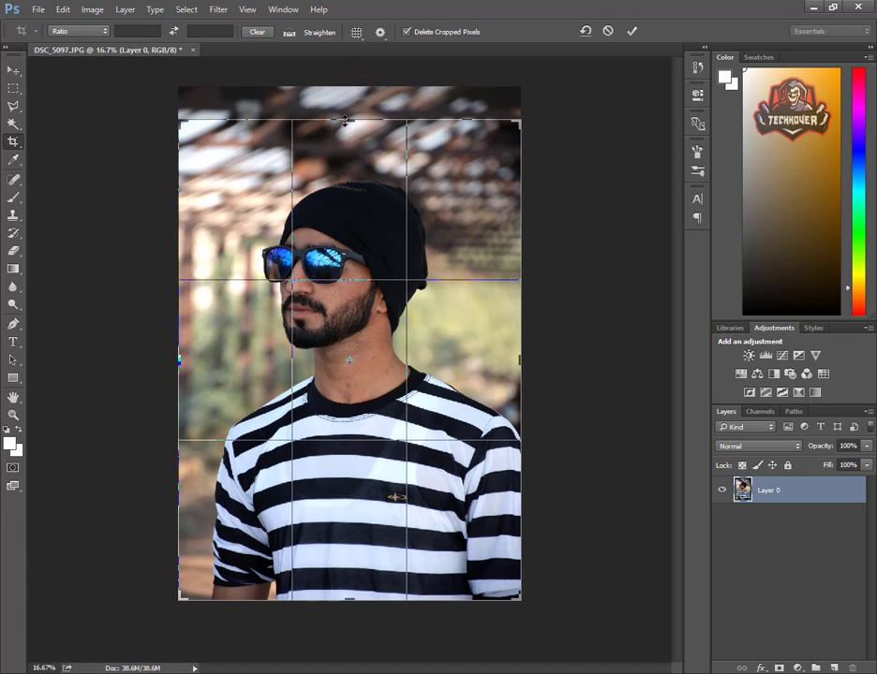
Step: Crop away the upper part of the portrait, leaving a height of about 13.6 in, and apply the crop
left_click_drag(345, 120, 345, 127)
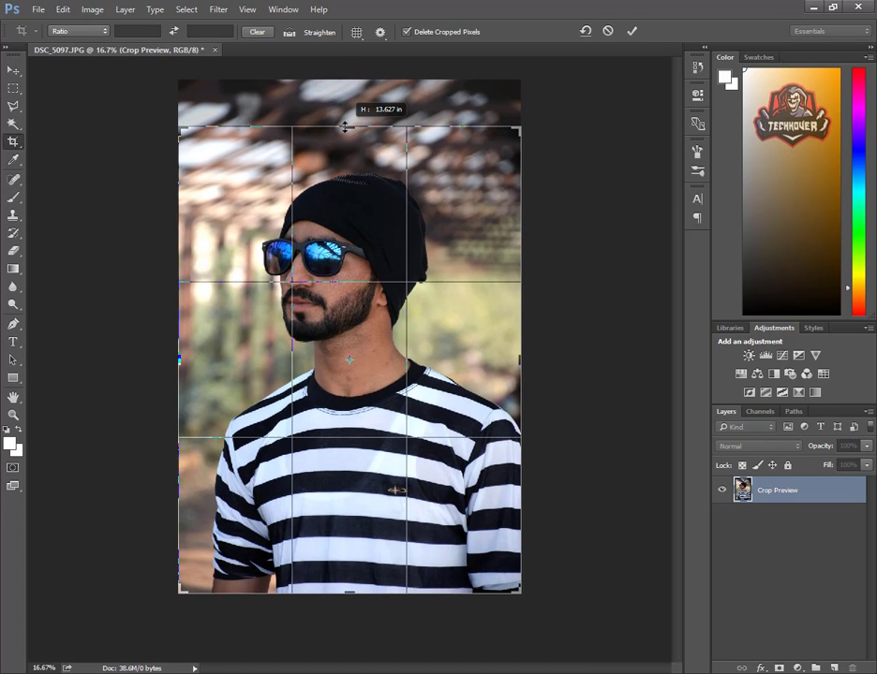
key("Return")
left_click(9, 70)
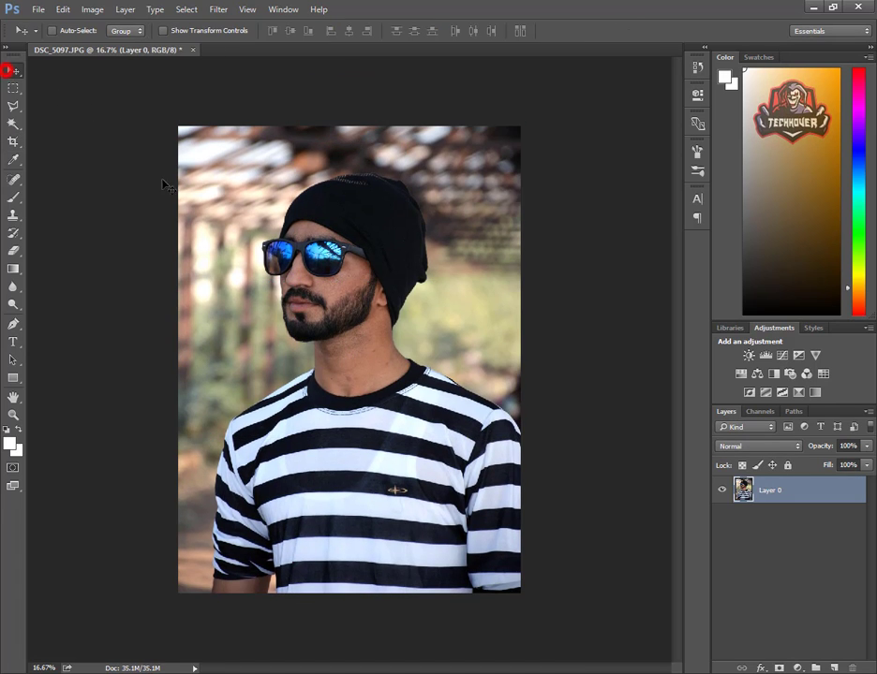
Step: Open the black line artwork 5 (3).png from the mix folder
left_click(39, 13)
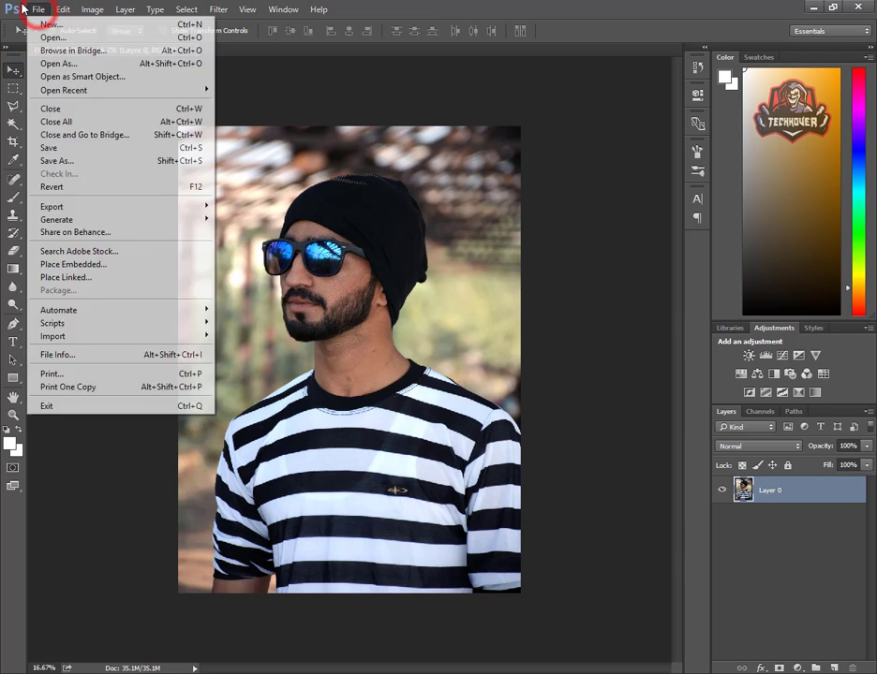
left_click(47, 36)
left_click(450, 116)
double_click(450, 117)
left_click(490, 155)
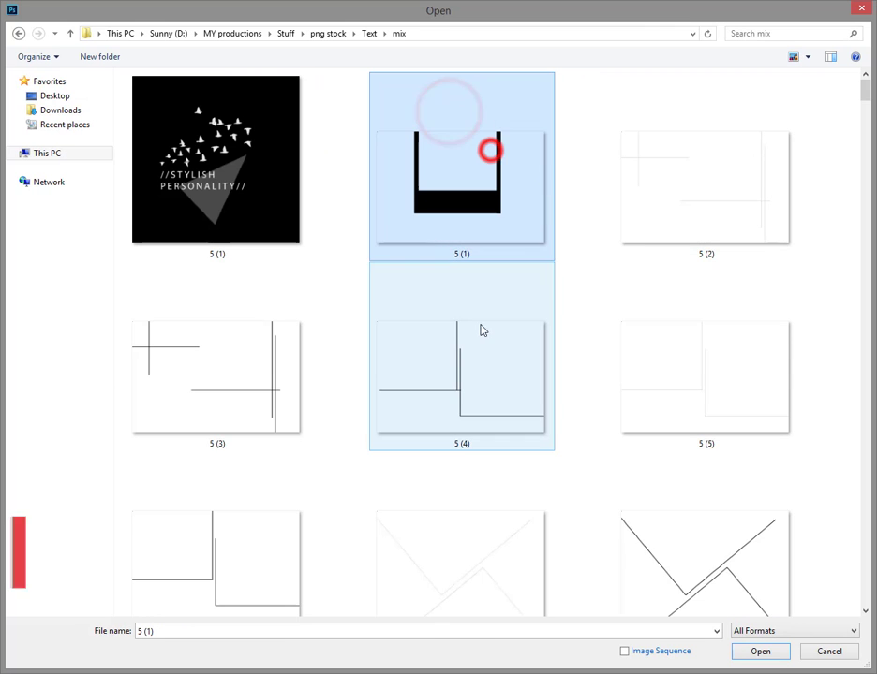
scroll(483, 329, "down", 3)
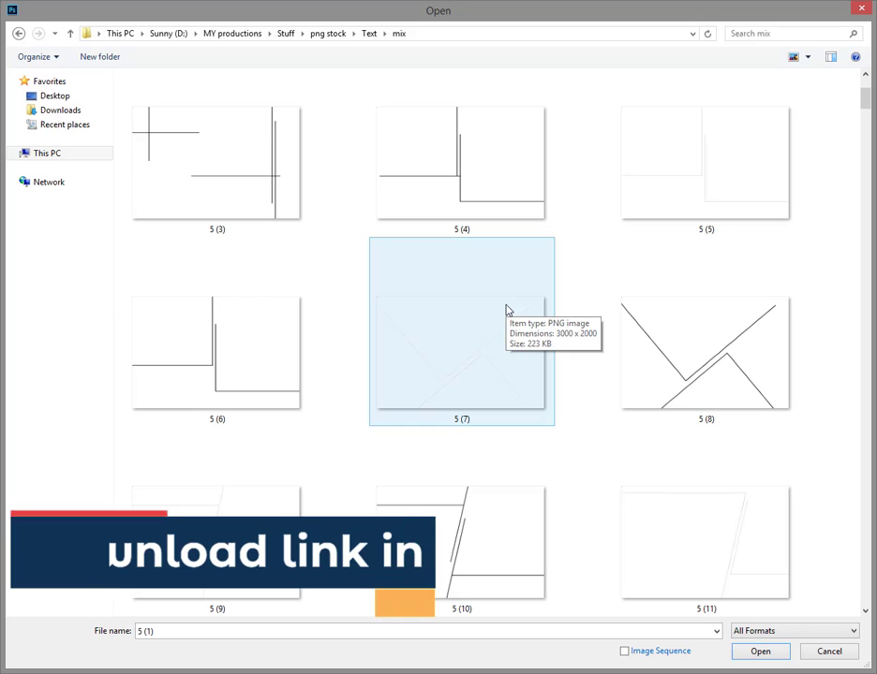
scroll(431, 234, "down", 1)
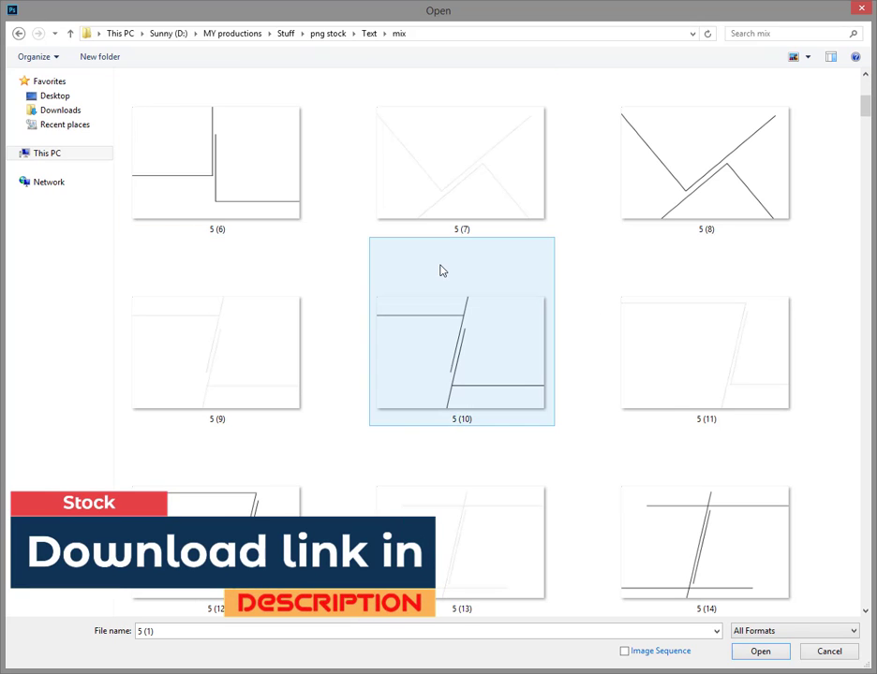
scroll(293, 228, "up", 1)
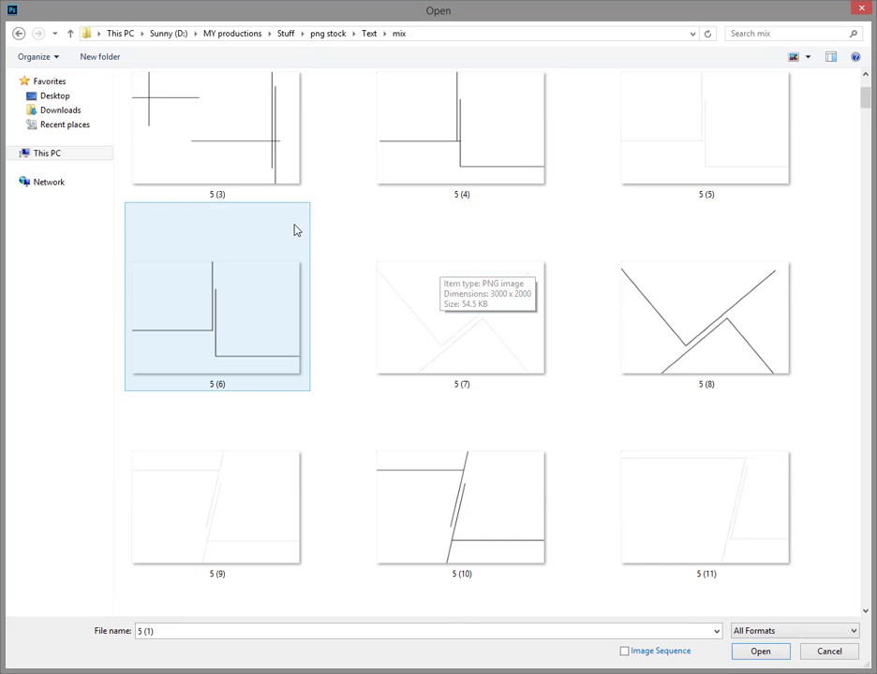
double_click(263, 165)
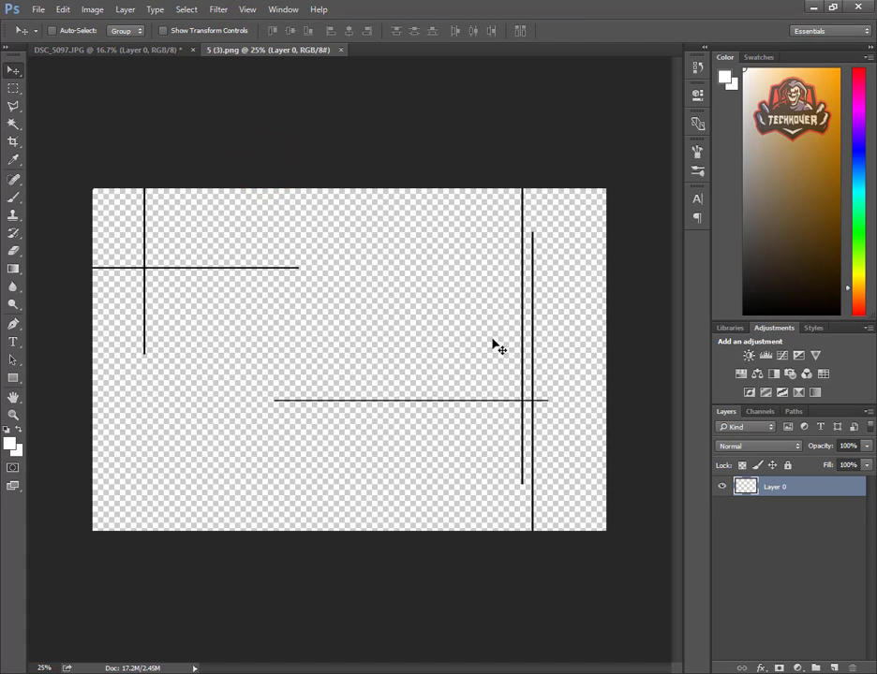
Step: Copy the line artwork into the DSC_5097 portrait as a new layer and close the 5 (3).png document
left_click_drag(503, 329, 432, 301)
left_click(341, 50)
left_click_drag(358, 336, 383, 337)
Step: Scale the line layer to about 163%, rotate it about 90 degrees clockwise and shift it over the portrait
key("ctrl+t")
left_click_drag(430, 240, 553, 201)
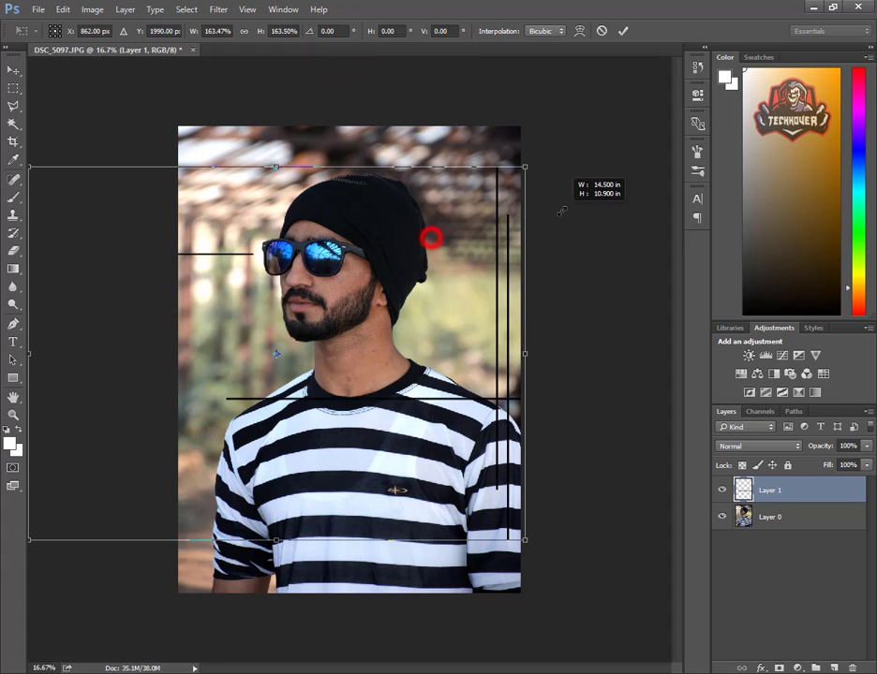
left_click_drag(476, 277, 506, 277)
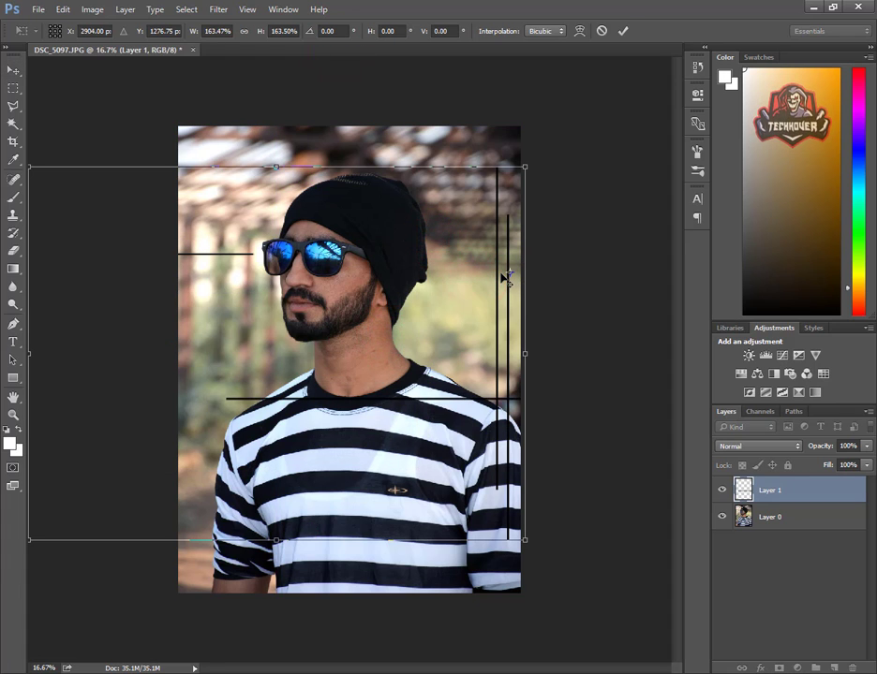
left_click_drag(555, 149, 447, 596)
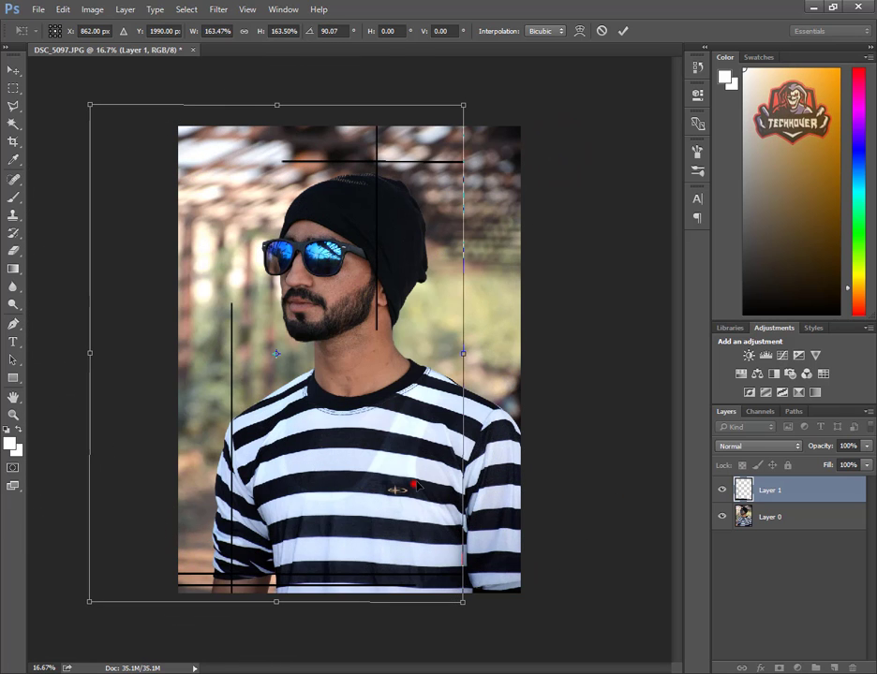
left_click_drag(413, 484, 450, 497)
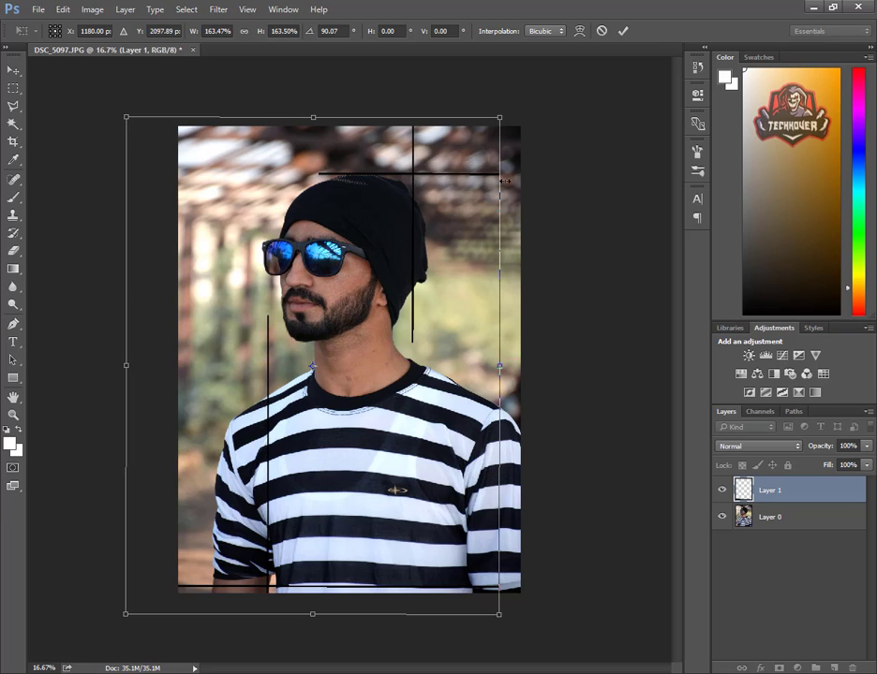
Step: Stretch the rotated lines to about 158% width and 232% height, position them to frame the man, and apply the transform
left_click_drag(499, 118, 519, 90)
mouse_move(441, 291)
left_mouse_down()
mouse_move(423, 248)
mouse_move(444, 251)
mouse_move(439, 271)
left_mouse_up()
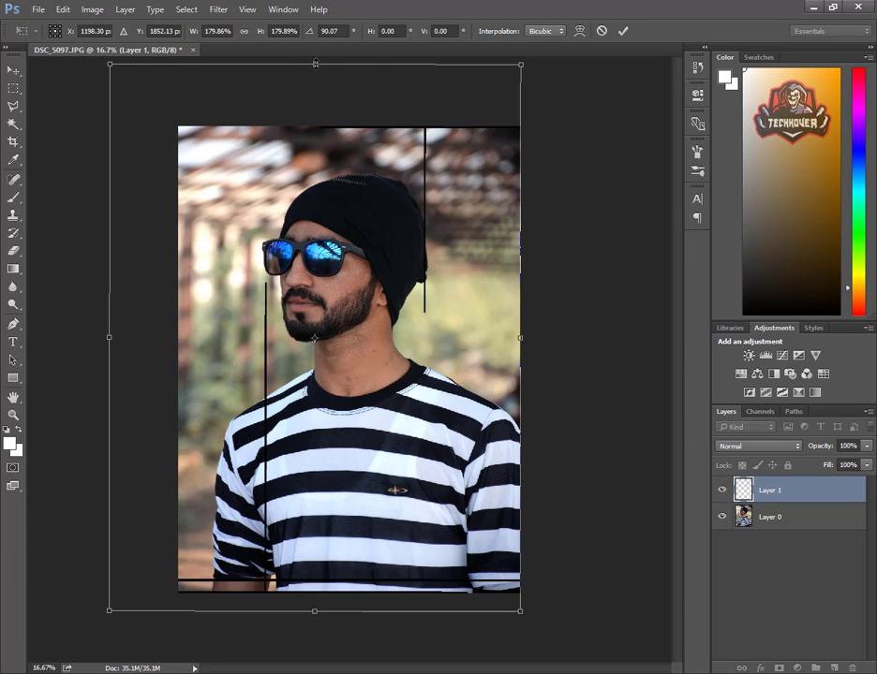
left_click_drag(316, 63, 323, 92)
left_click_drag(521, 338, 580, 347)
mouse_move(509, 385)
left_mouse_down()
mouse_move(513, 372)
mouse_move(507, 392)
left_mouse_up()
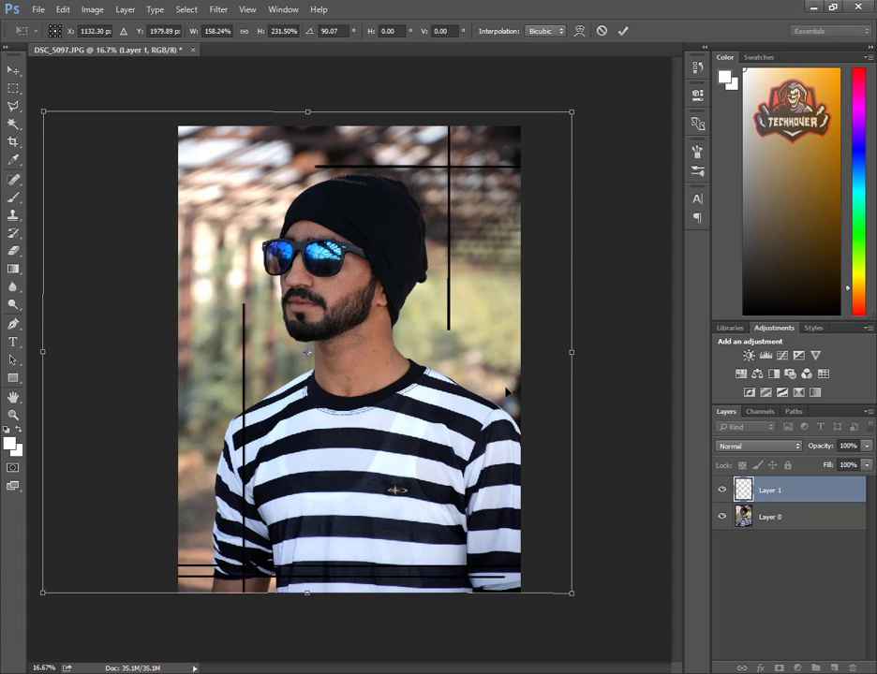
key("Return")
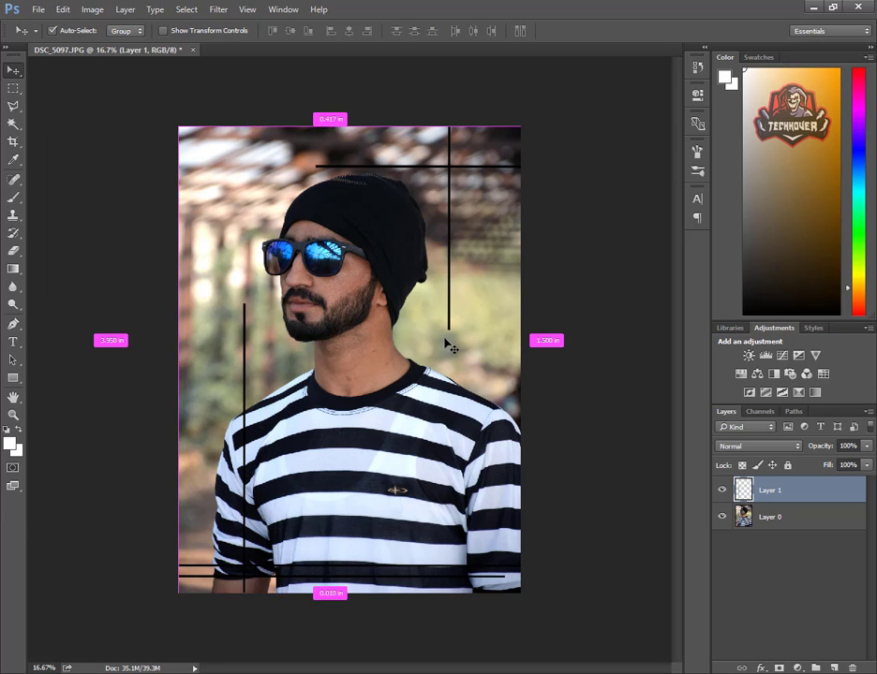
Step: Turn Layer 1's lines white with Hue/Saturation Lightness +100 and set its blend mode to Overlay
key("ctrl+u")
left_click_drag(653, 323, 719, 319)
left_click(799, 181)
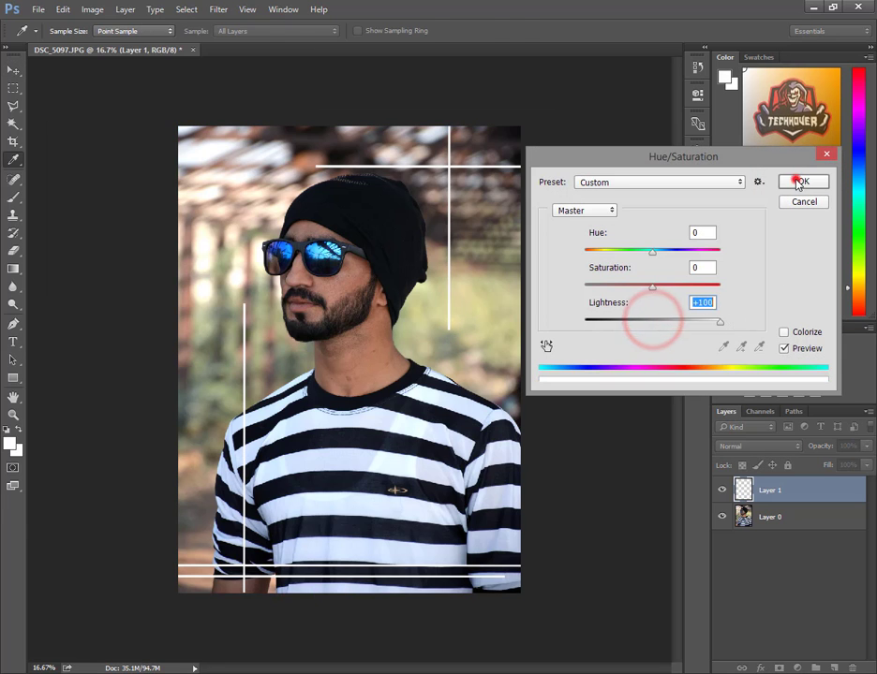
left_click(783, 446)
left_click(736, 298)
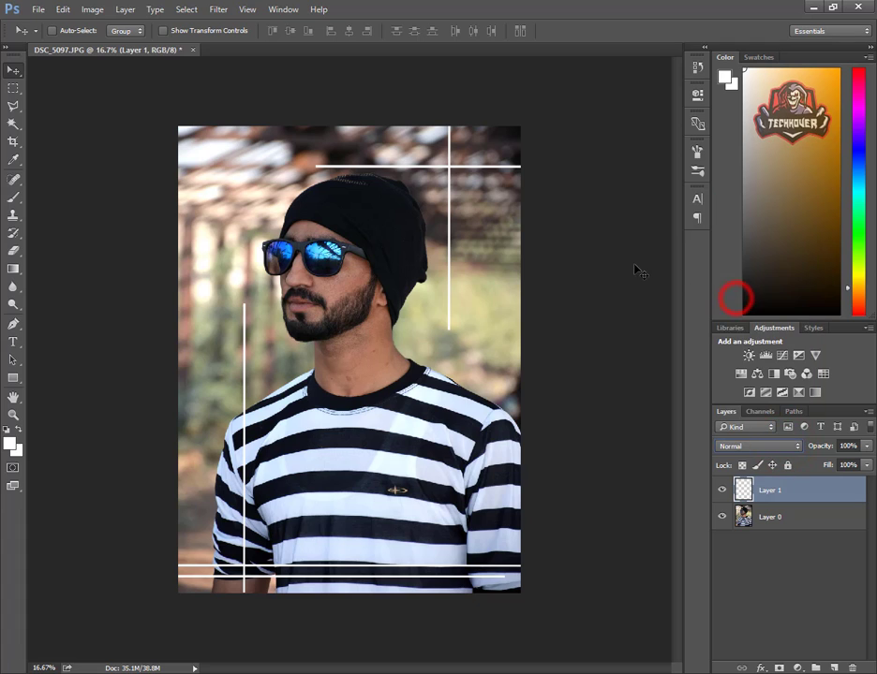
left_click(755, 447)
left_click(716, 298)
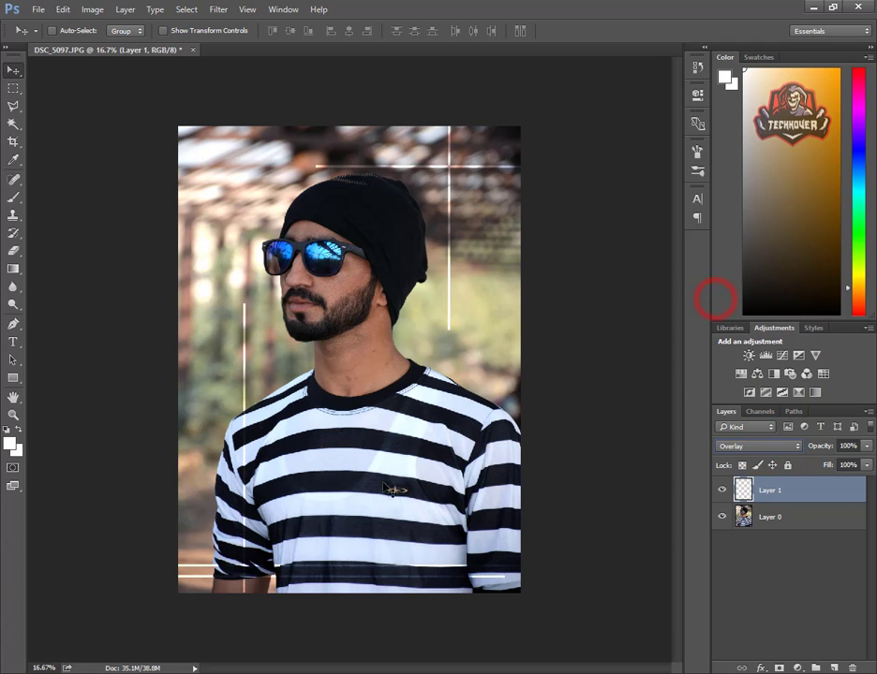
Step: Erase the vertical line beside the man's face down to his upper sleeve with a 175 px Soft Round eraser
left_click(12, 253)
right_click(206, 286)
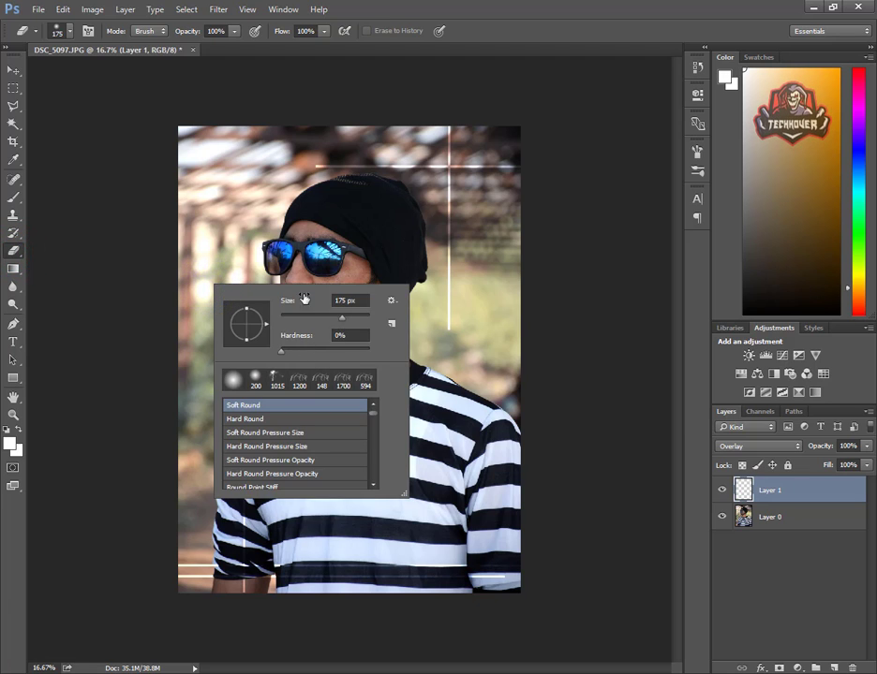
left_click(134, 216)
left_click_drag(245, 307, 246, 354)
left_click_drag(247, 354, 247, 296)
mouse_move(247, 296)
left_mouse_down()
mouse_move(250, 409)
mouse_move(242, 369)
mouse_move(244, 398)
left_mouse_up()
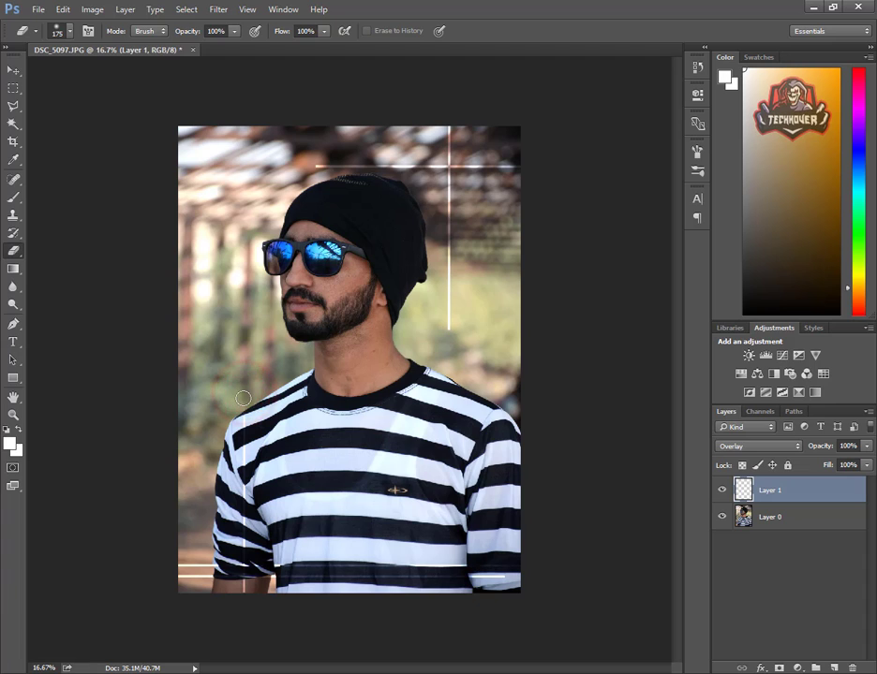
left_click(245, 457)
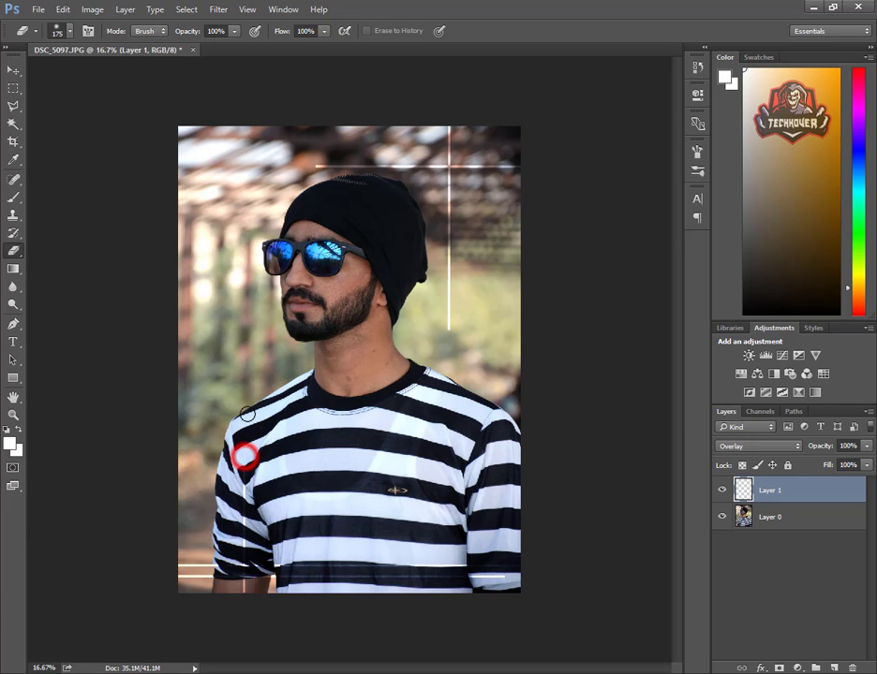
Step: Place the slanted line artwork 5 (16) from the mix folder as an embedded image
left_click(37, 9)
left_click(106, 261)
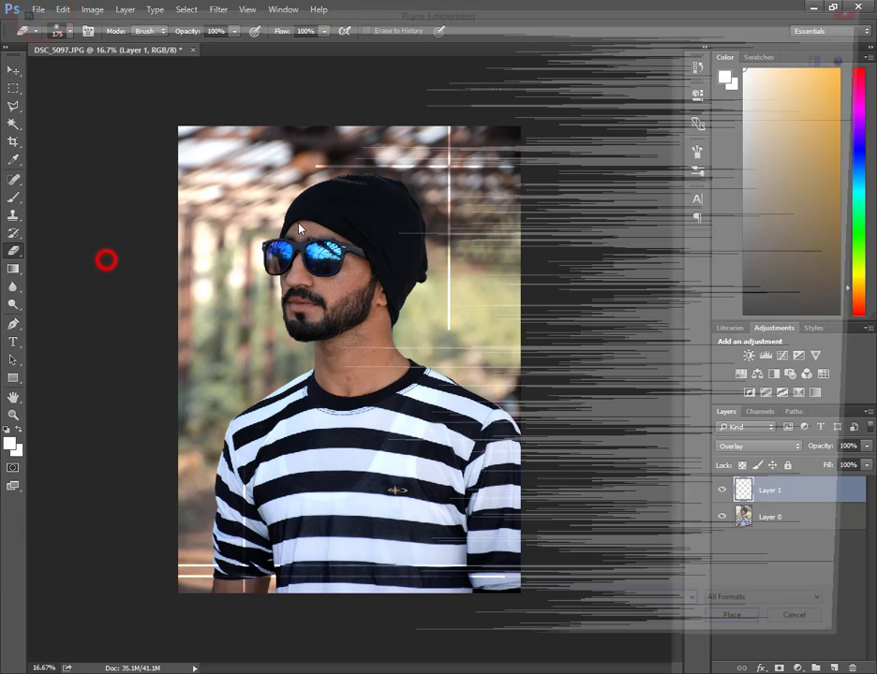
left_click(454, 273)
scroll(453, 272, "down", 3)
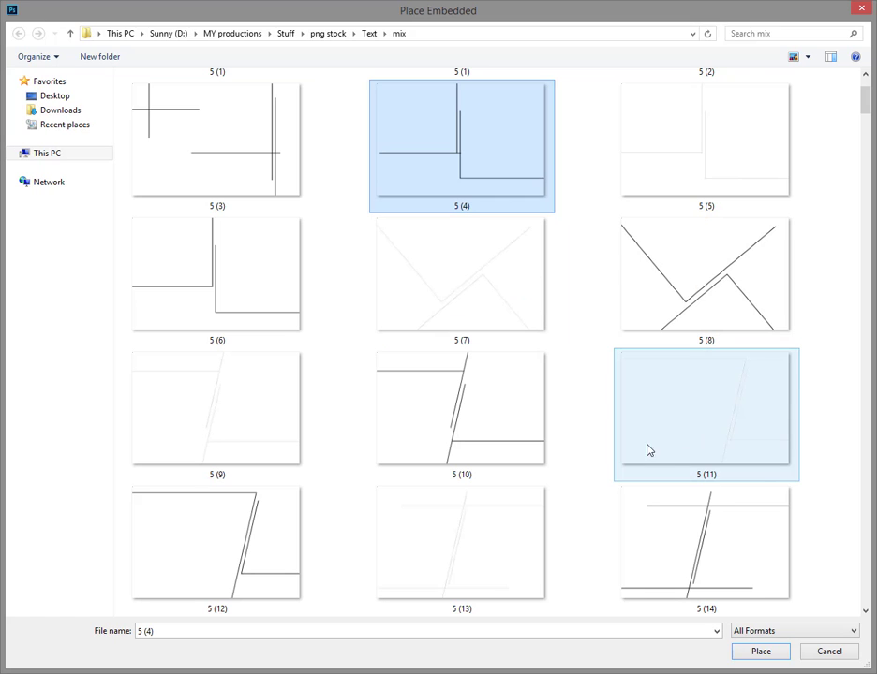
scroll(510, 433, "down", 3)
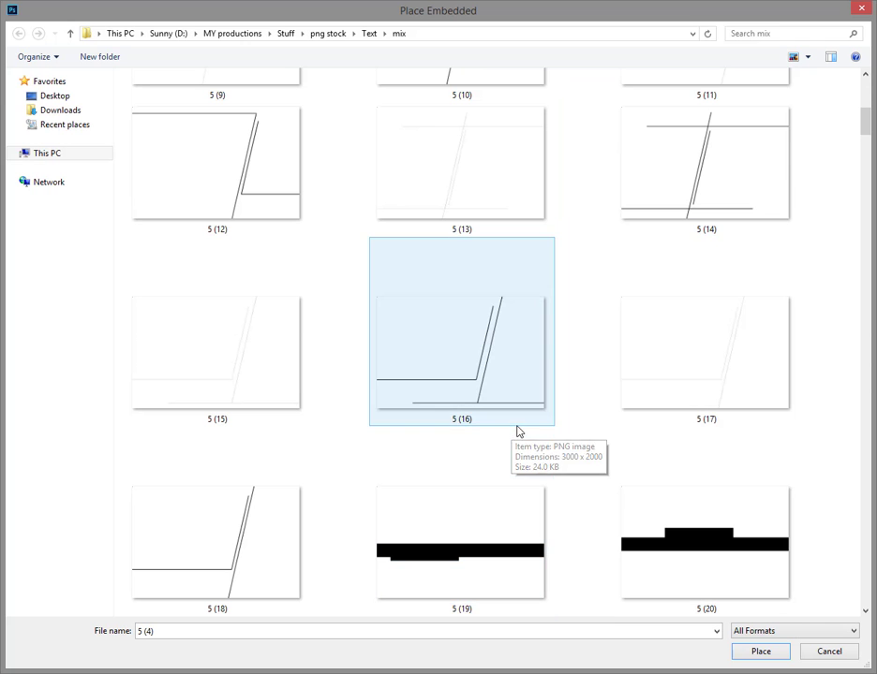
double_click(486, 397)
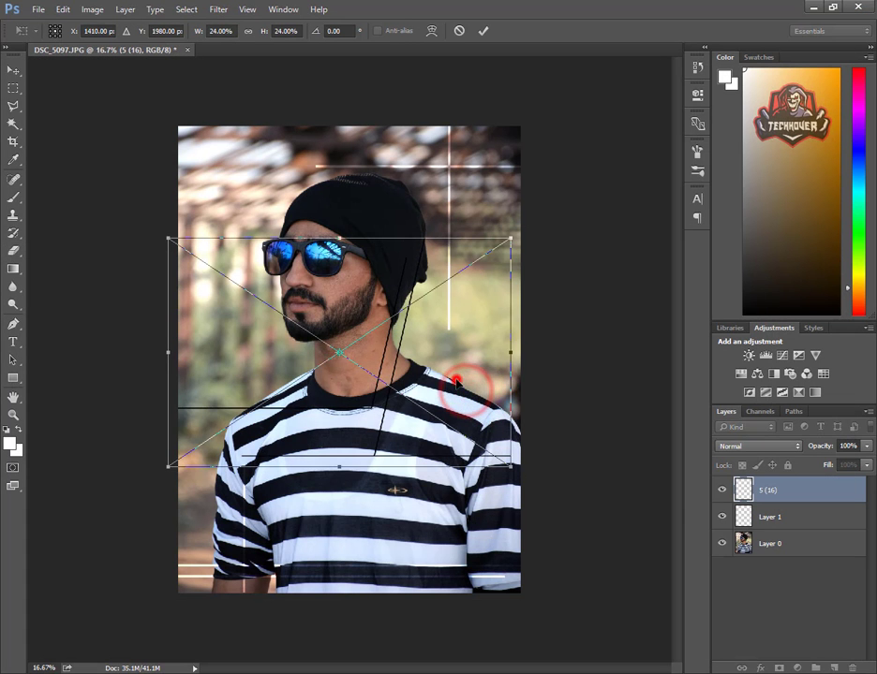
Step: Flip the placed 5 (16) artwork horizontally and stretch its height to about 43%
right_click(458, 381)
left_click(536, 570)
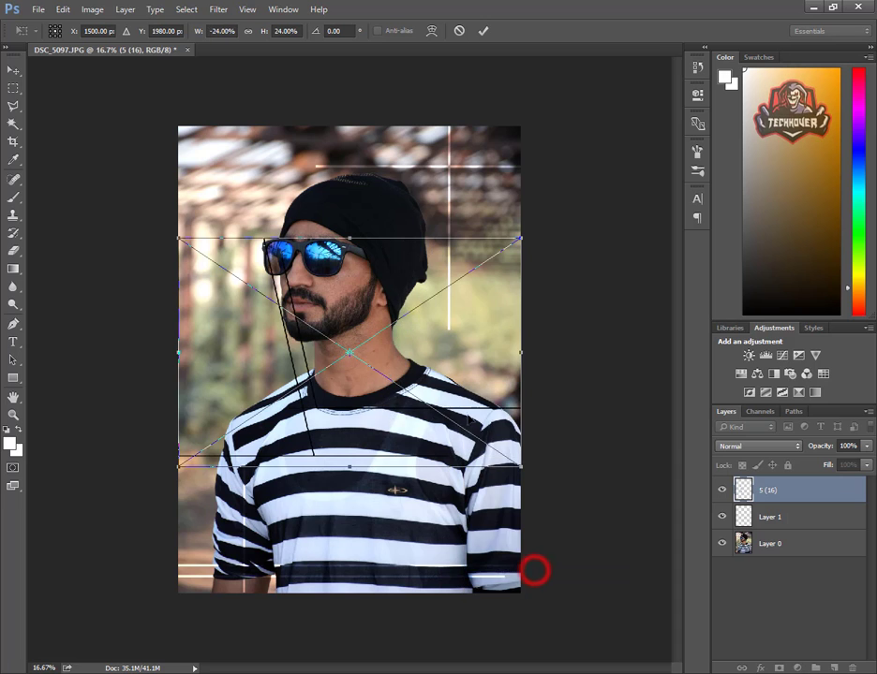
left_click_drag(351, 463, 351, 555)
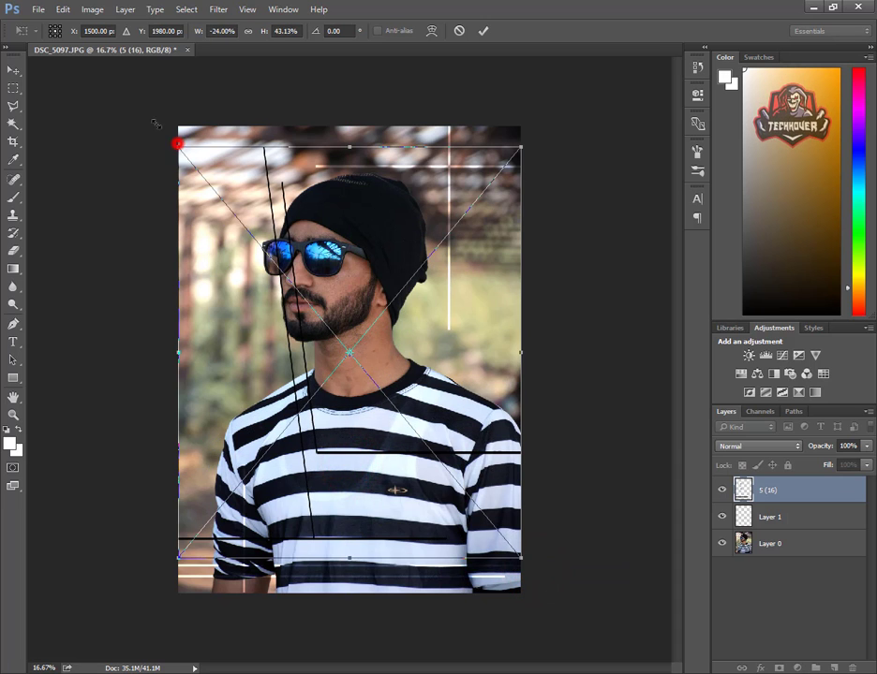
Step: Enlarge the flipped artwork to about 32% width and 58% height, move its slanted lines beside the man, and commit the placement
left_click_drag(177, 144, 126, 98)
left_click_drag(532, 330, 500, 348)
key("ctrl+z")
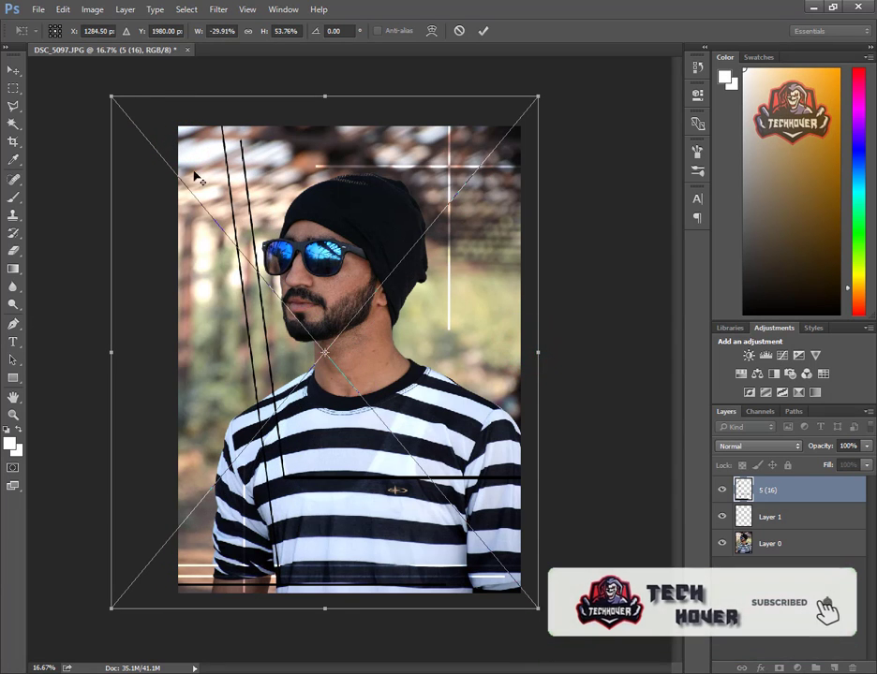
left_click_drag(111, 96, 91, 81)
left_click_drag(435, 260, 404, 284)
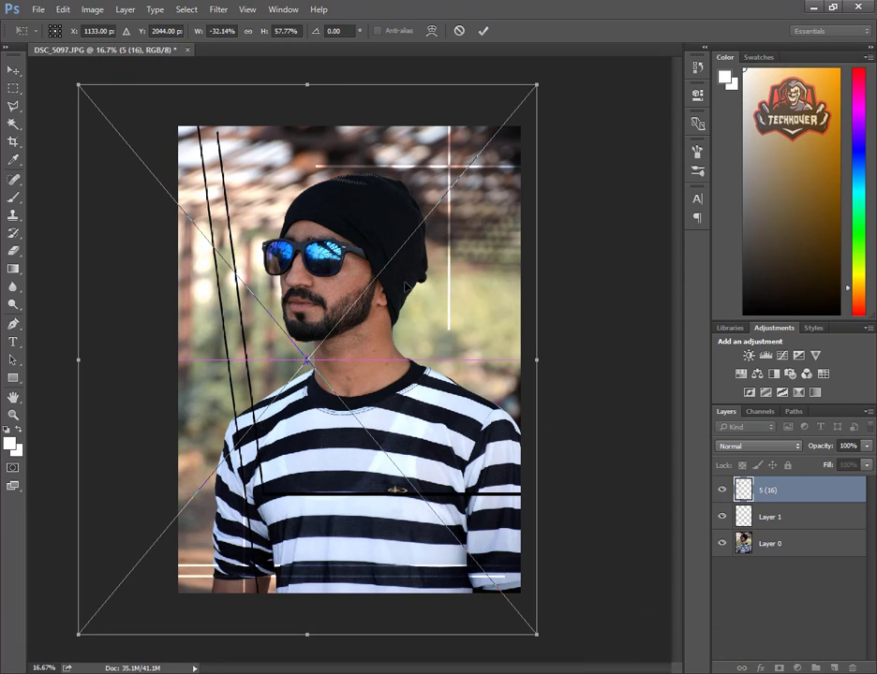
key("Return")
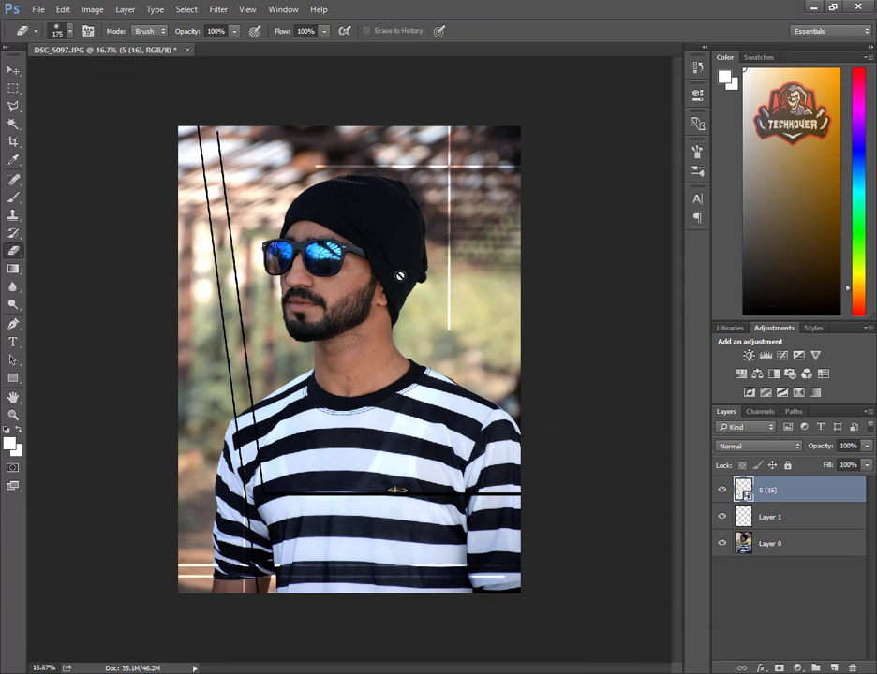
Step: Enlarge the 5 (16) artwork slightly so both slanted lines reach the photo's upper edge, and rasterize its layer
key("ctrl+t")
left_click_drag(77, 81, 72, 77)
key("Return")
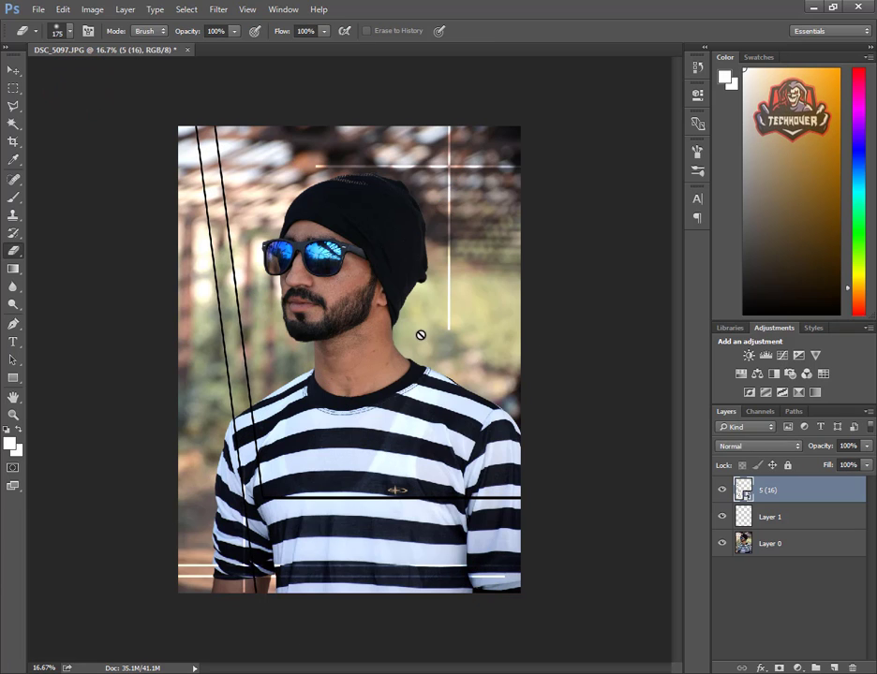
right_click(815, 501)
left_click(709, 318)
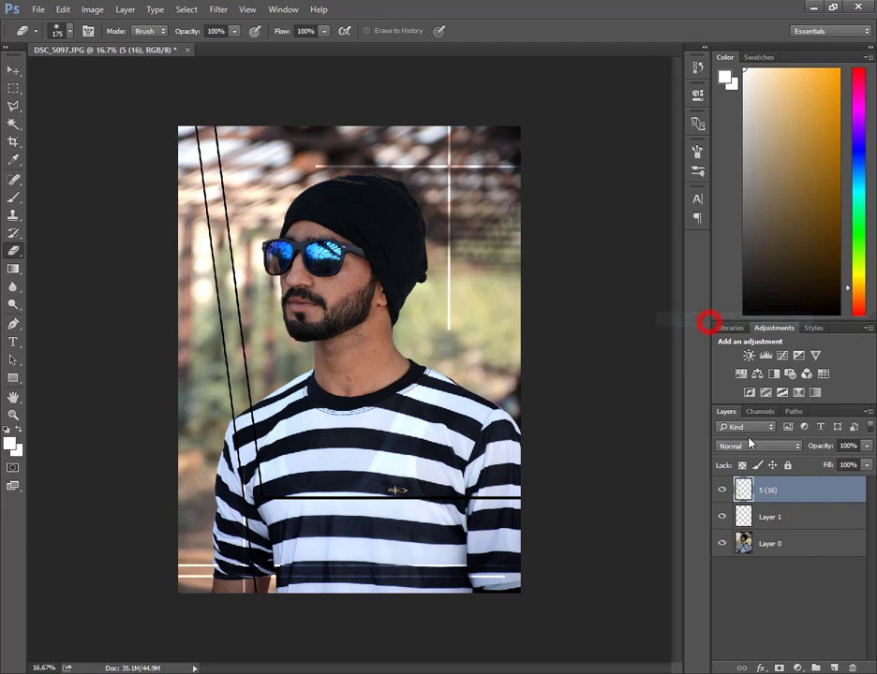
Step: Turn the 5 (16) layer's slanted lines white with Hue/Saturation Lightness +100 and set its blend mode to Overlay
key("ctrl+u")
left_click_drag(655, 319, 717, 321)
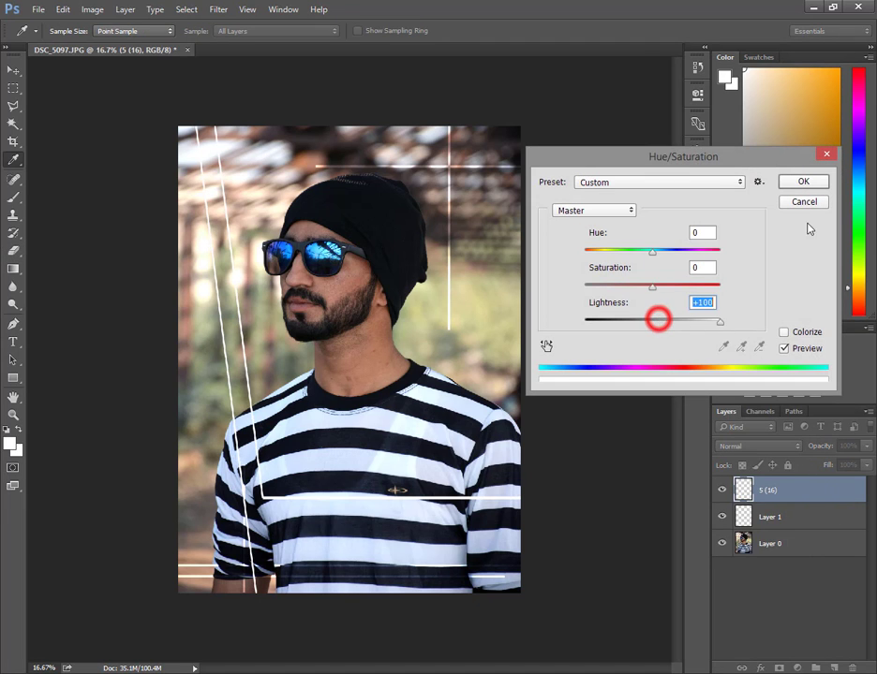
left_click(801, 182)
left_click(770, 447)
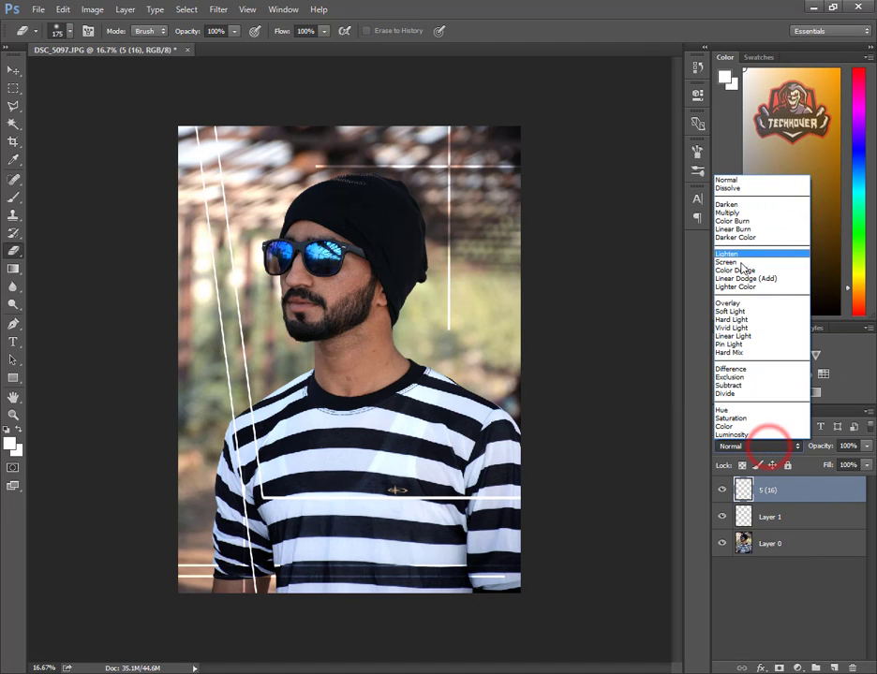
left_click(732, 304)
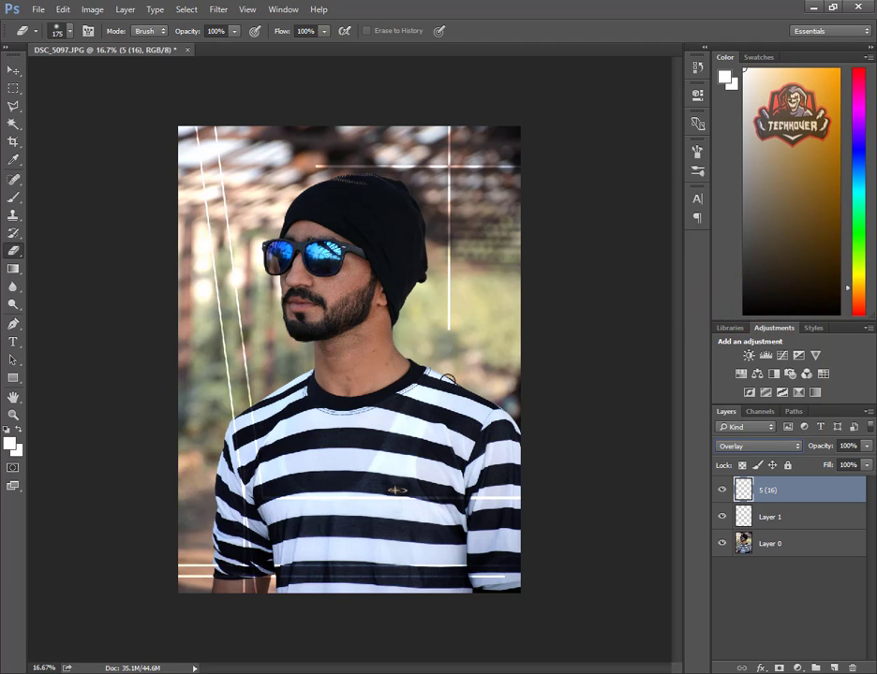
Step: Erase the lower part of the 5 (16) layer's slanted line where it crosses the man's sleeve and arm
key("ctrl+plus")
left_click_drag(401, 417, 467, 270)
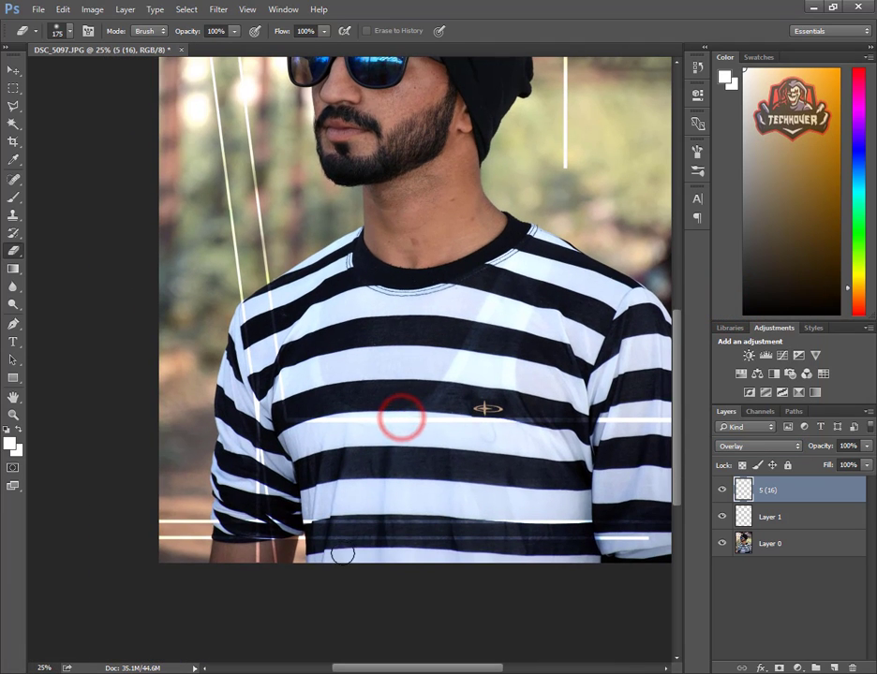
key("ctrl+plus")
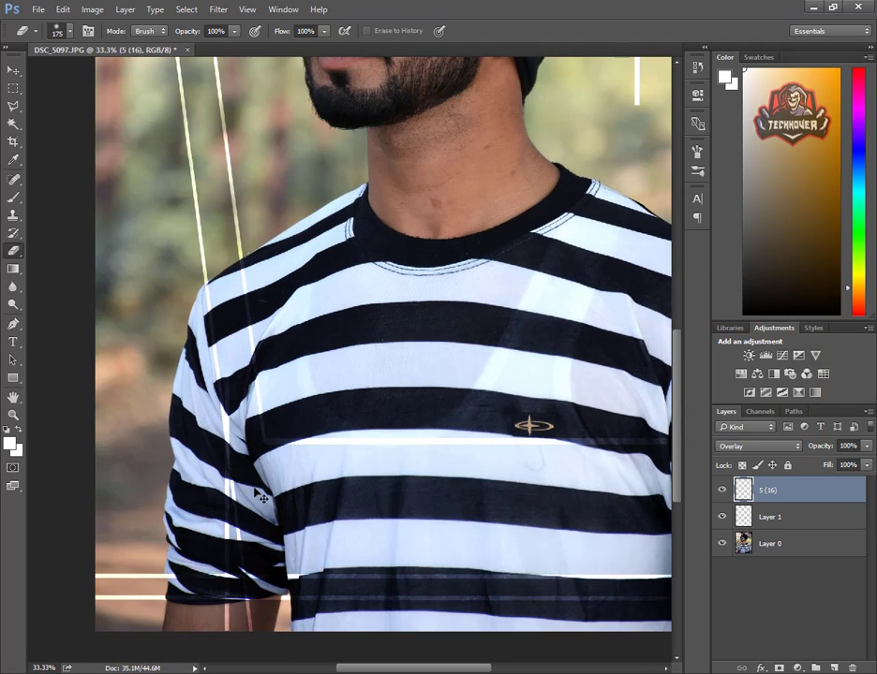
left_click(725, 491)
left_click(725, 491)
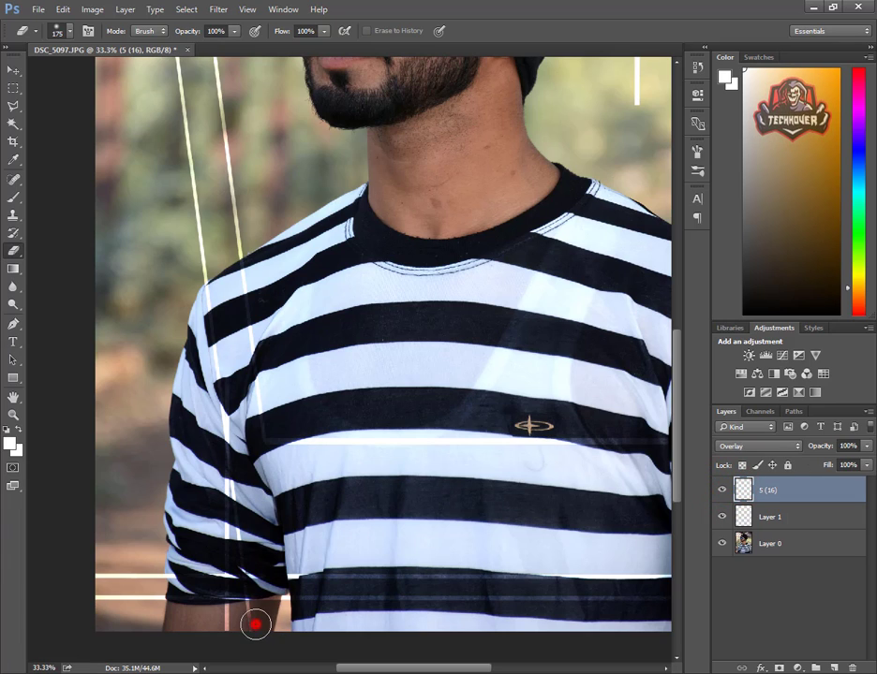
left_click(242, 460)
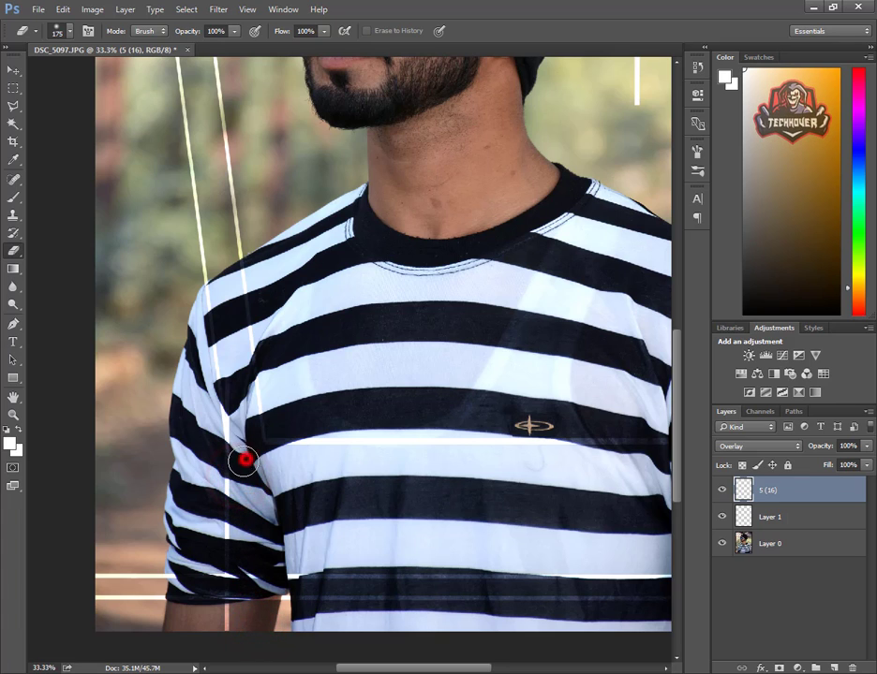
Step: Erase the upper part of Layer 1's vertical line near the slanted lines on the man's sleeve
left_click(787, 519)
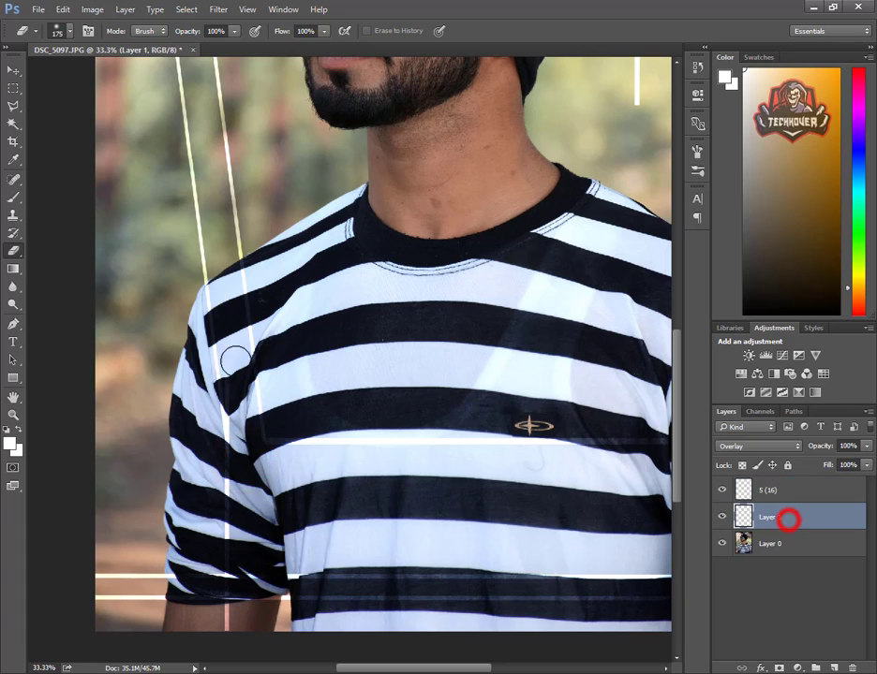
left_click(239, 413)
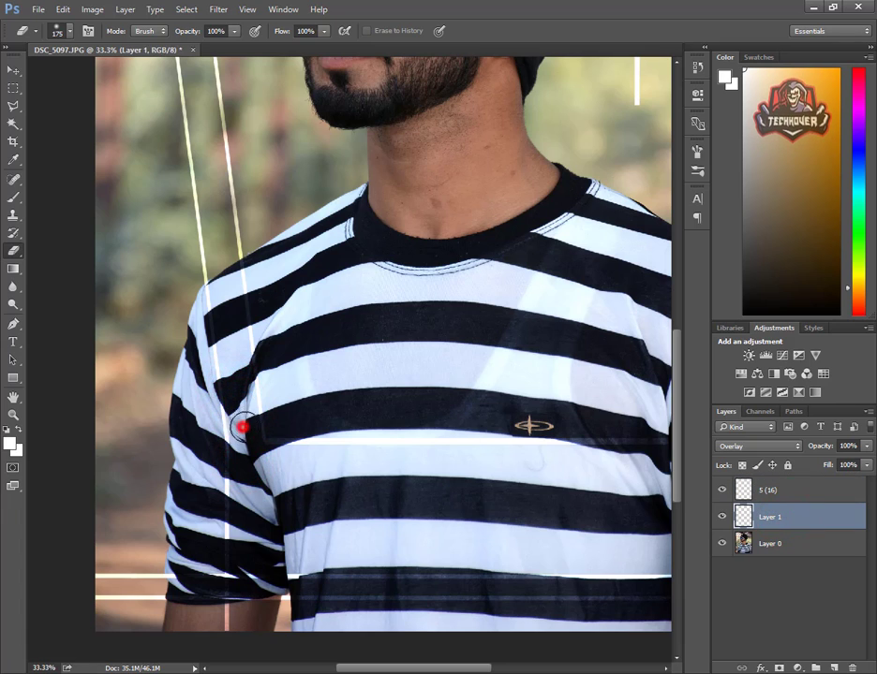
left_click(241, 428)
key("ctrl+minus")
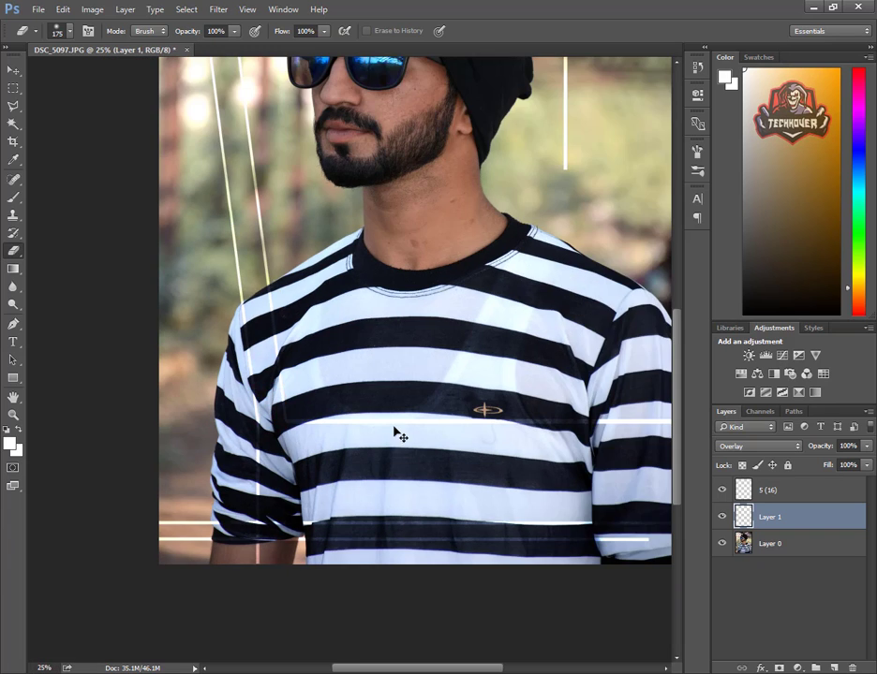
key("ctrl+minus")
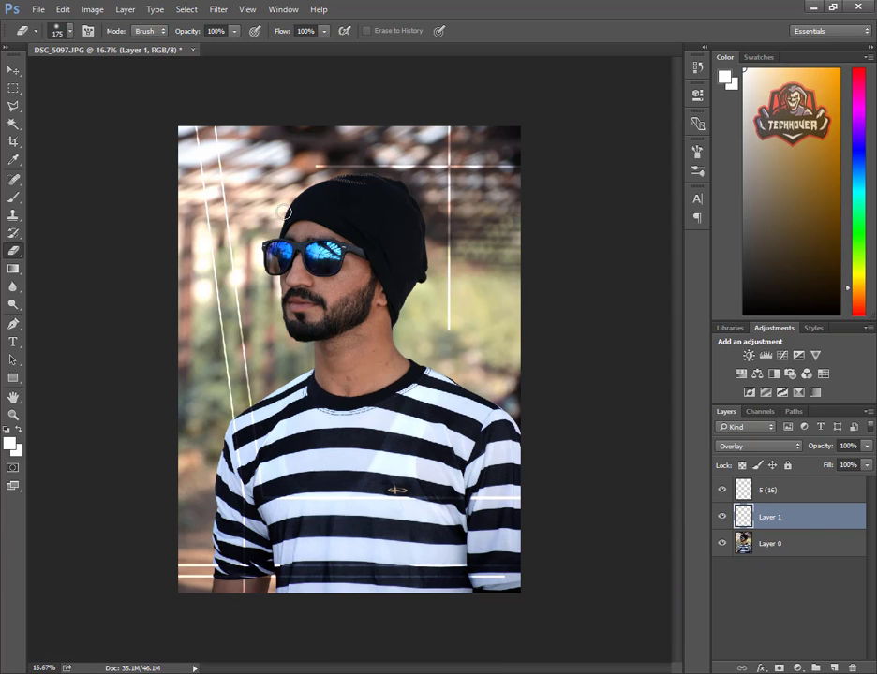
Step: Smooth the skin on Layer 0 with the SkinFiner filter, setting the skin tone Brightness to +41
left_click(41, 10)
left_click(39, 9)
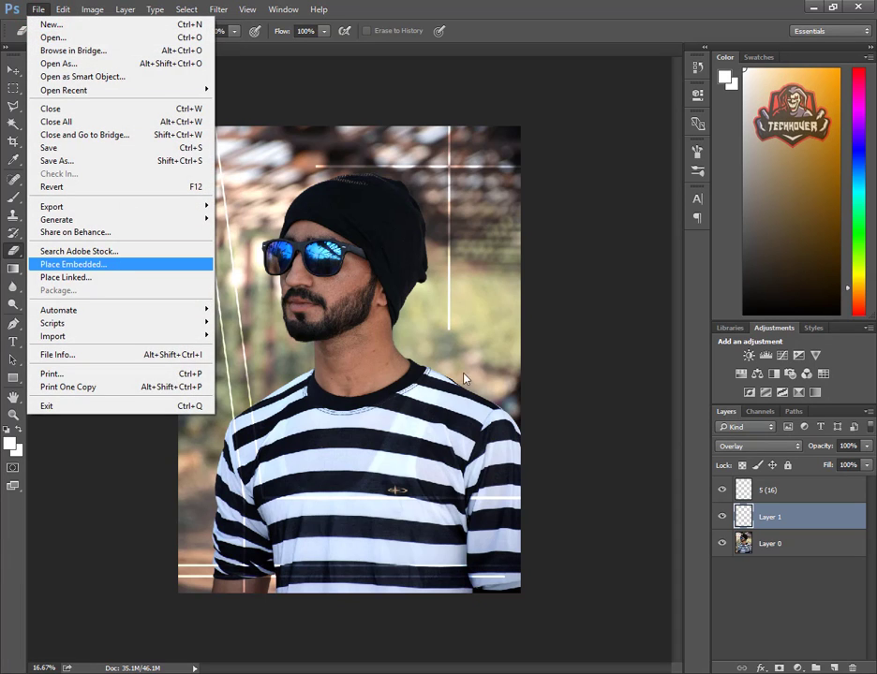
left_click(794, 548)
left_click(218, 9)
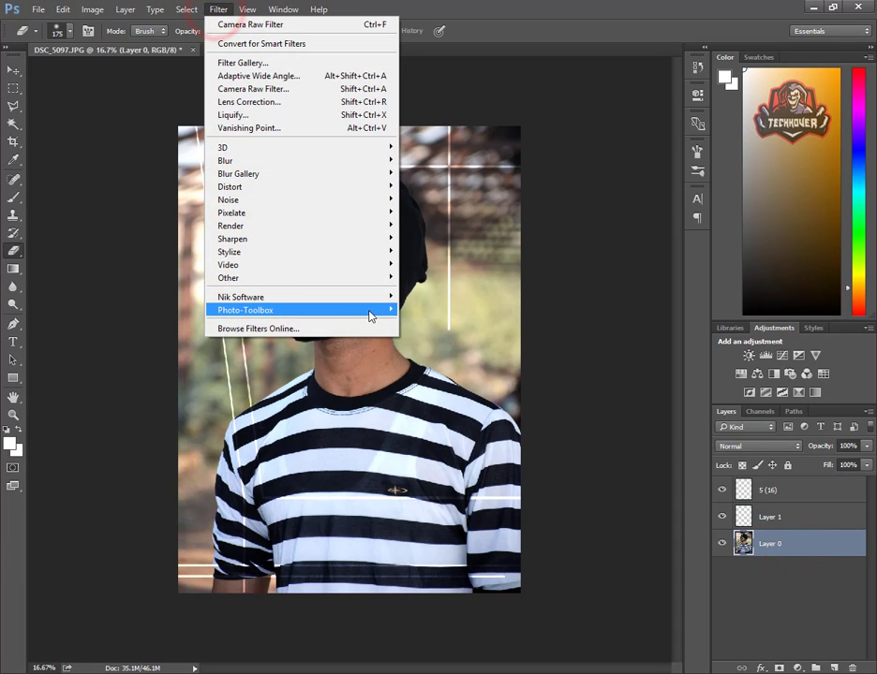
mouse_move(365, 312)
left_click(420, 308)
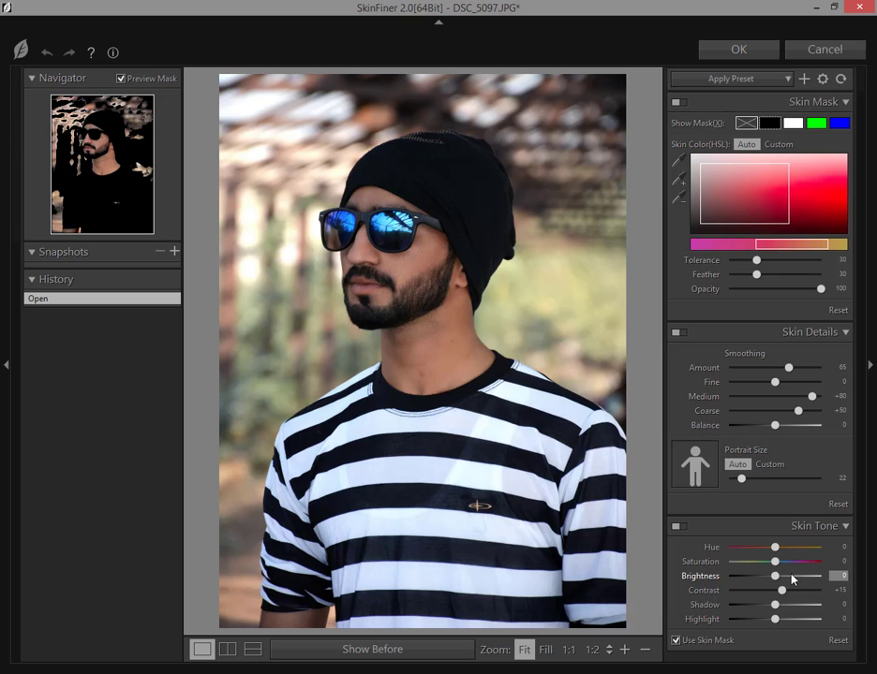
left_click_drag(795, 578, 795, 577)
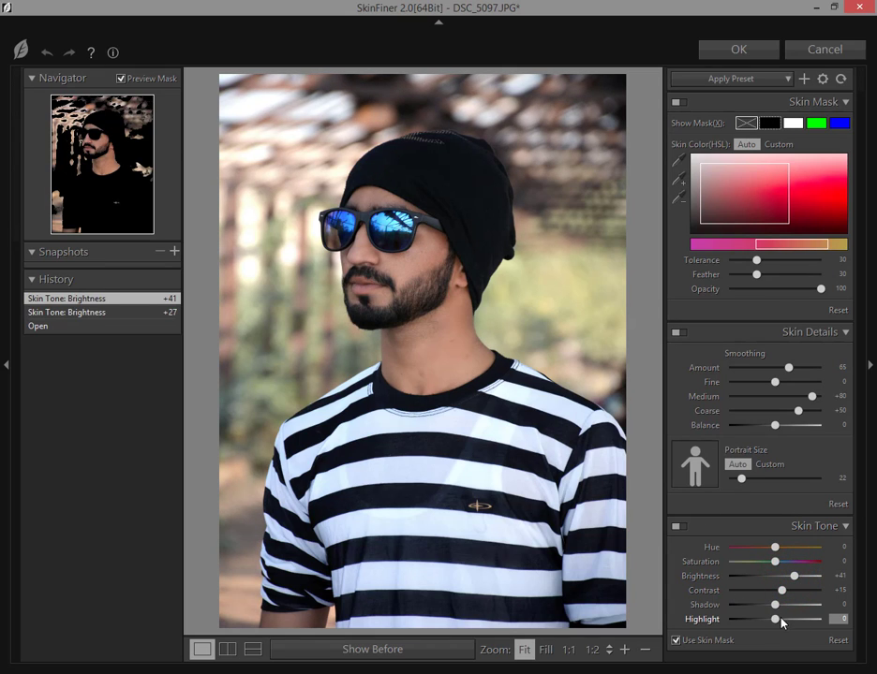
left_click(721, 49)
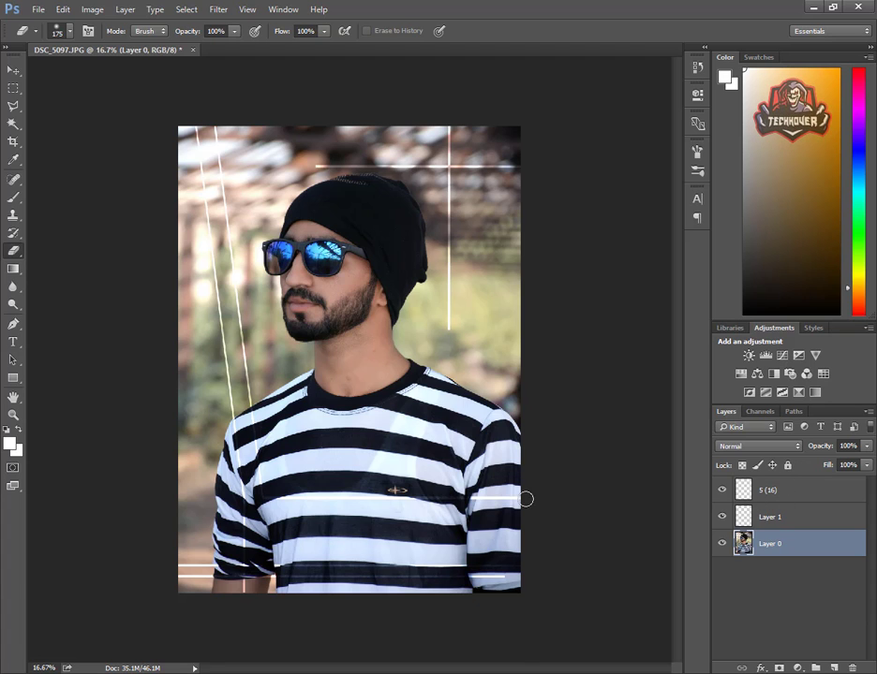
key("ctrl+plus")
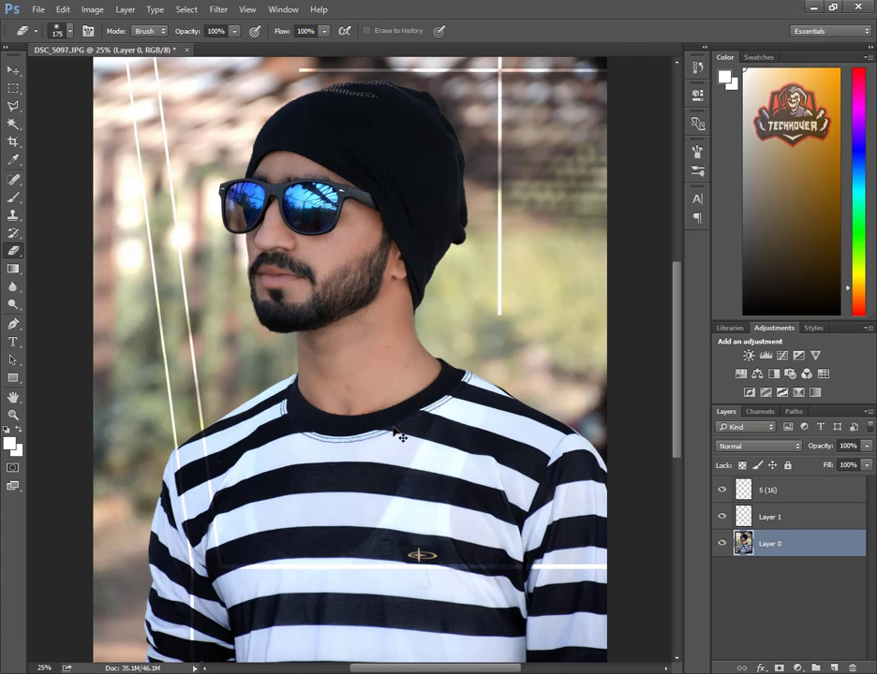
left_click(217, 8)
mouse_move(85, 9)
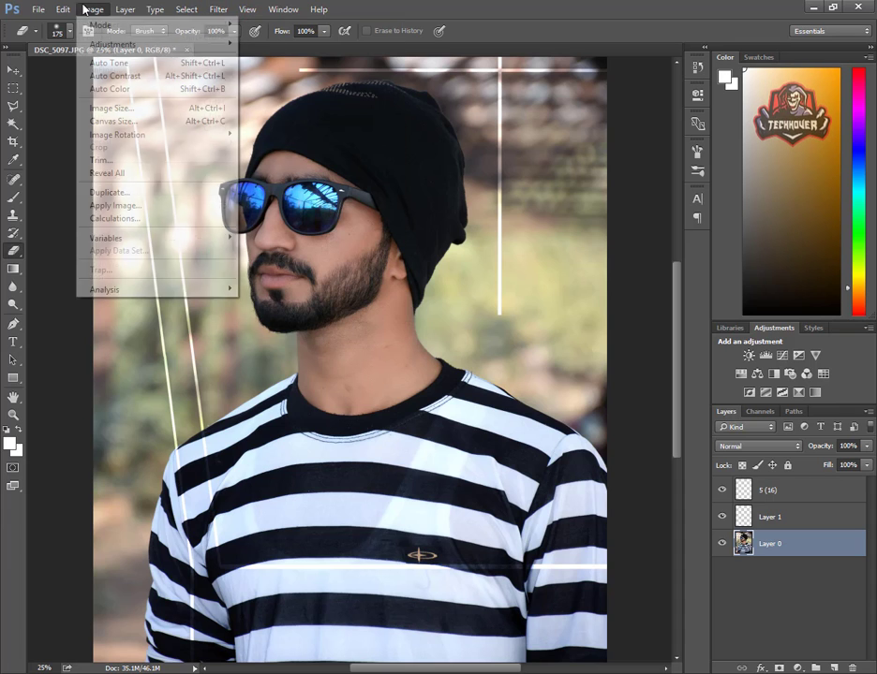
left_click(112, 108)
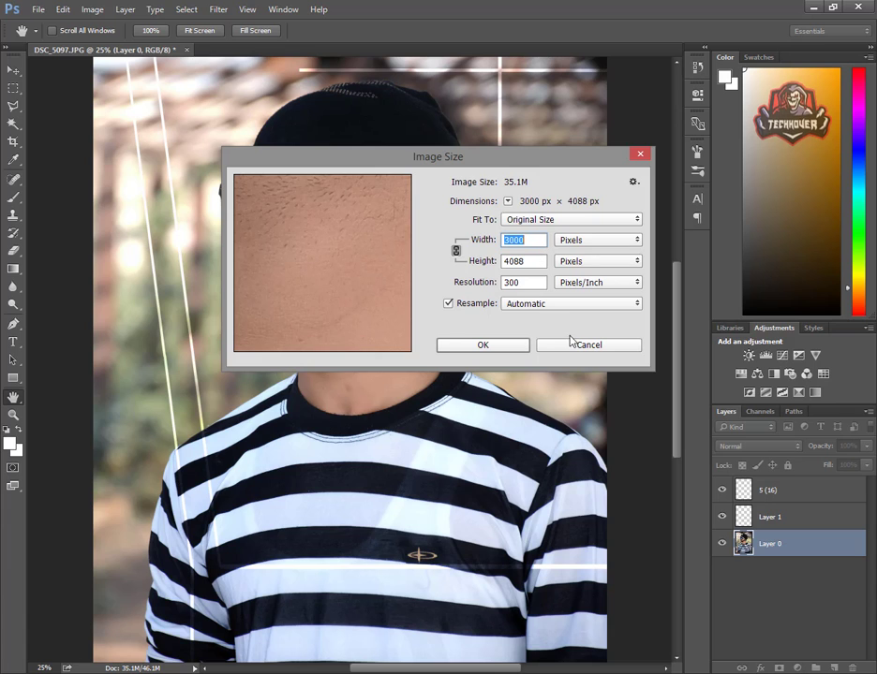
left_click(578, 343)
Step: Apply the GREYCstoration filter to Layer 0 with Geometry regularity 3, previewing it on the man's face
left_click(217, 8)
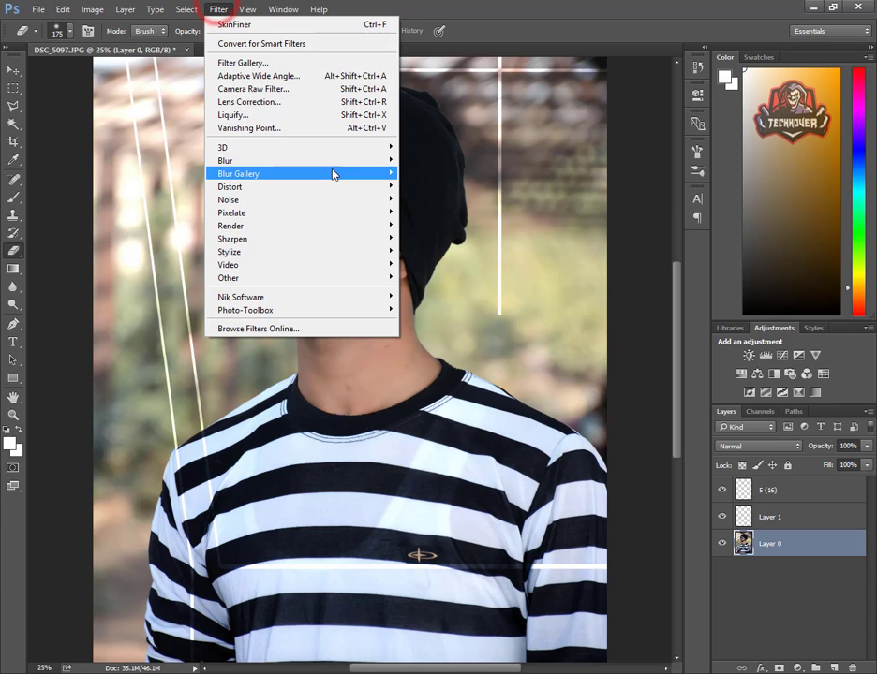
left_click(452, 235)
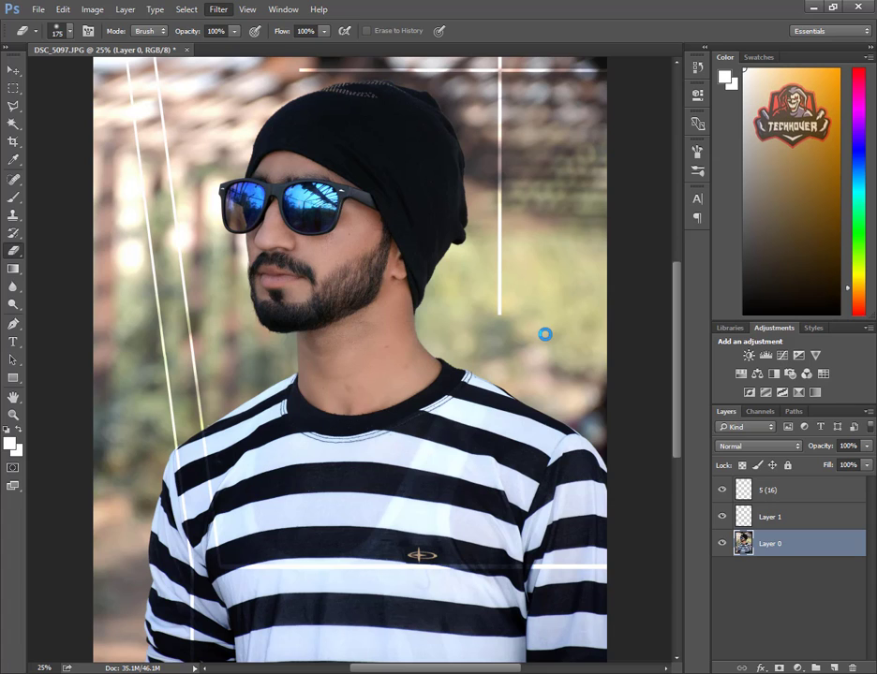
left_click(467, 388)
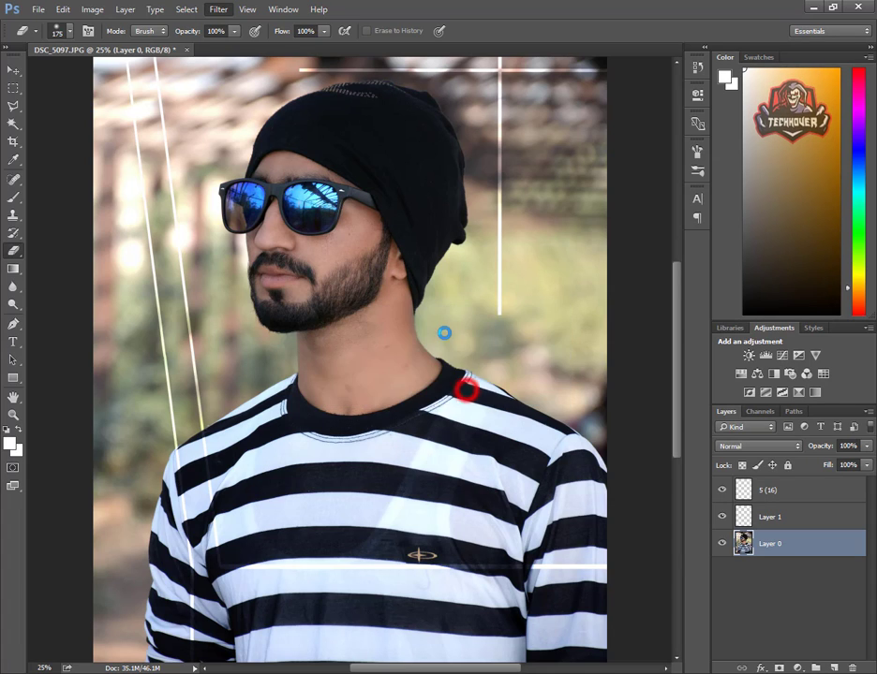
left_click(463, 388)
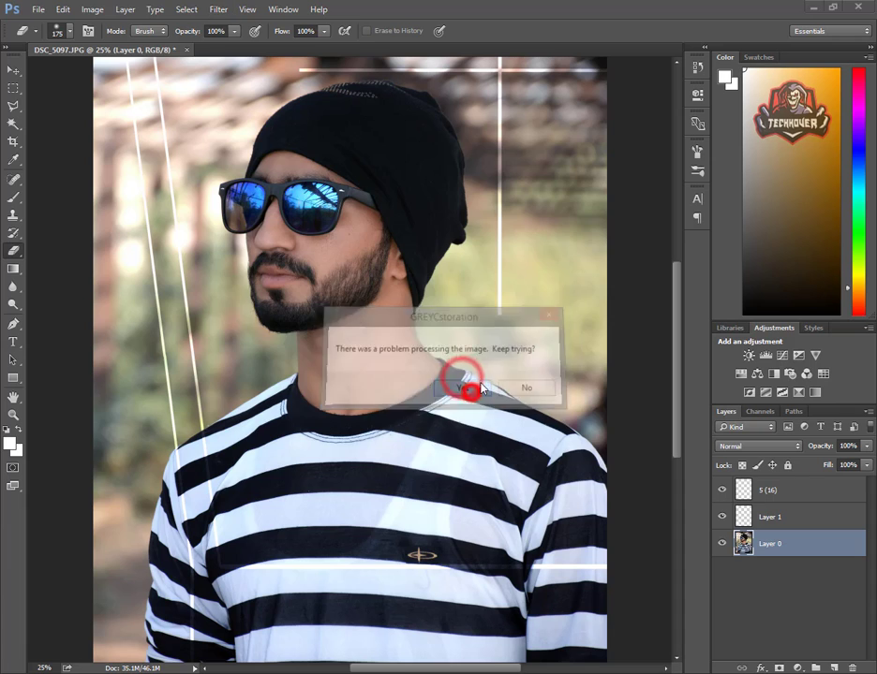
left_click(415, 335)
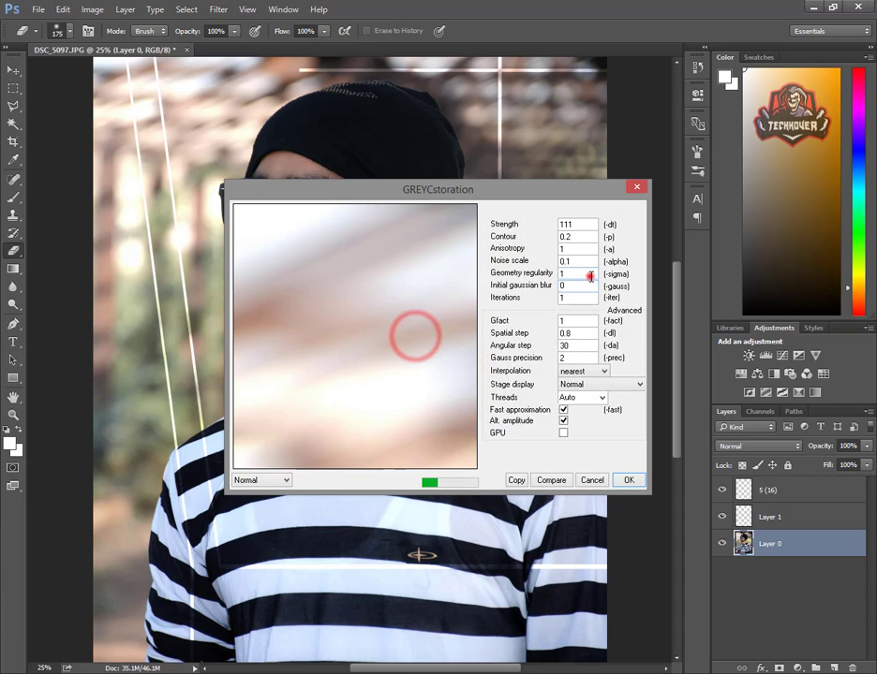
double_click(576, 273)
type("3")
left_click(362, 391)
left_click_drag(461, 379, 252, 325)
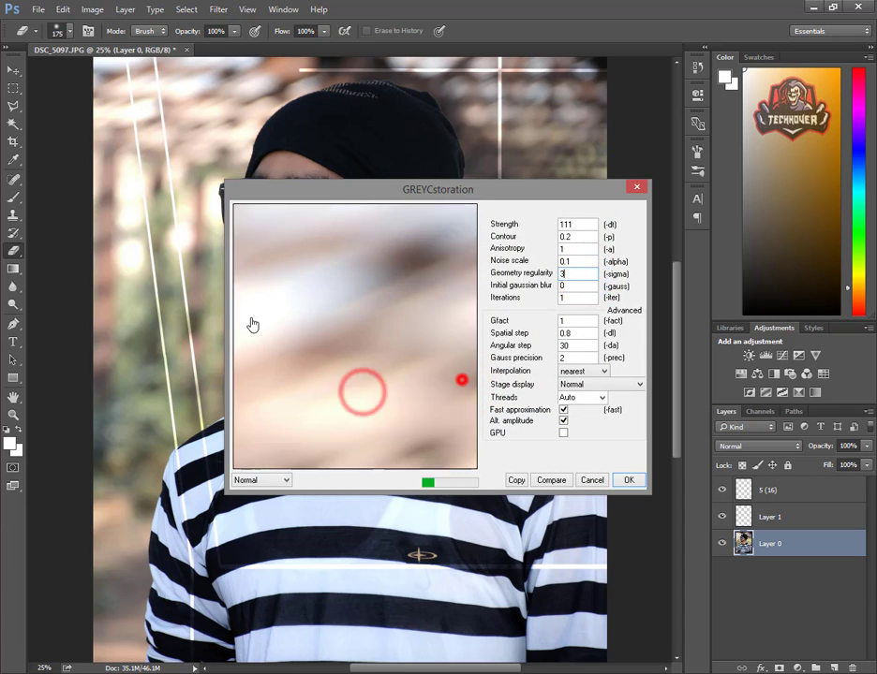
left_click_drag(410, 362, 244, 362)
left_click_drag(406, 395, 451, 255)
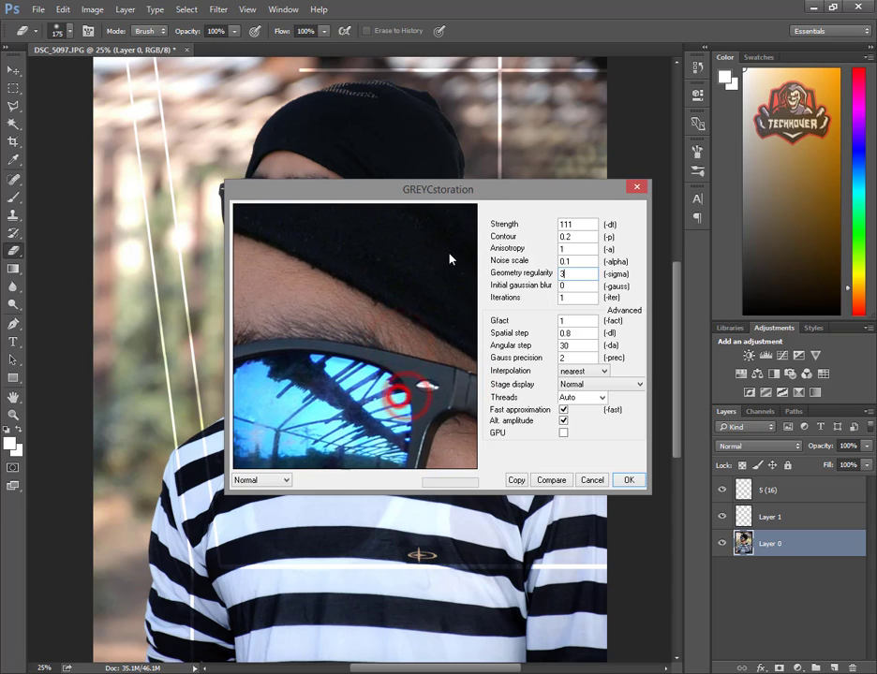
left_click(630, 481)
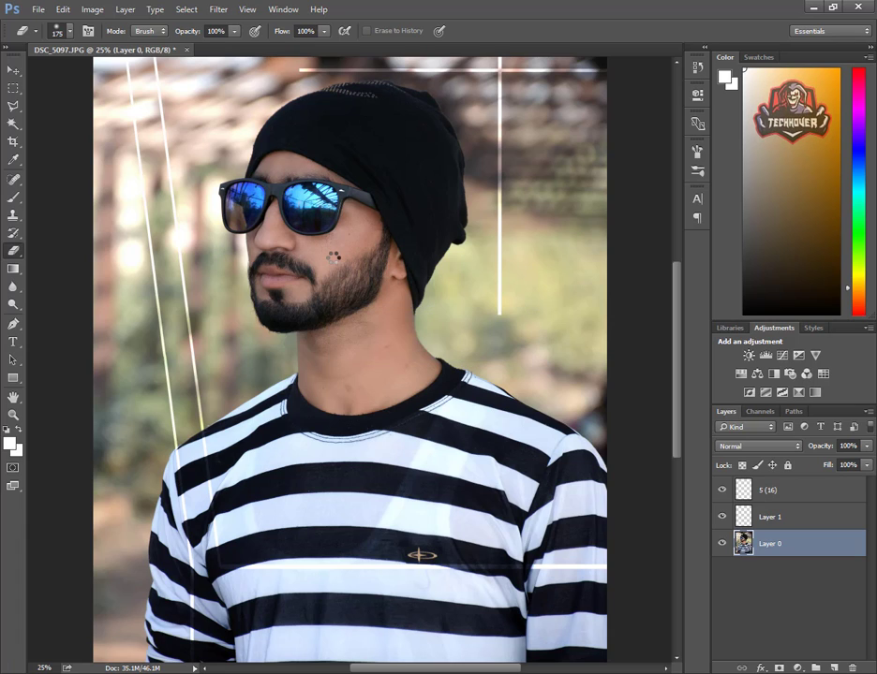
Step: Place the black bar artwork 5 (21) from the png stock mix folder as an embedded file
left_click(98, 11)
left_click(103, 8)
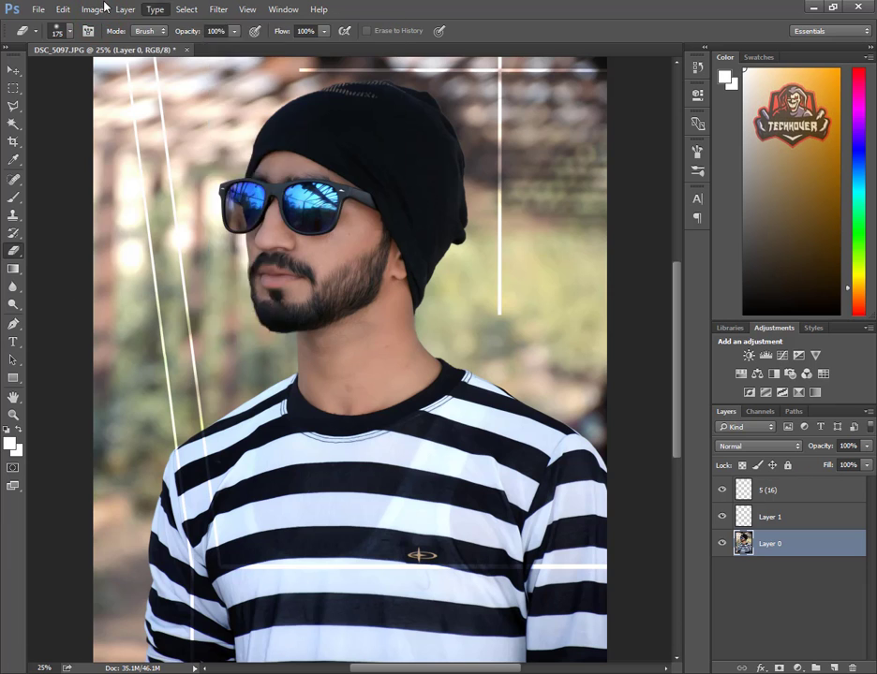
left_click(38, 10)
left_click(94, 266)
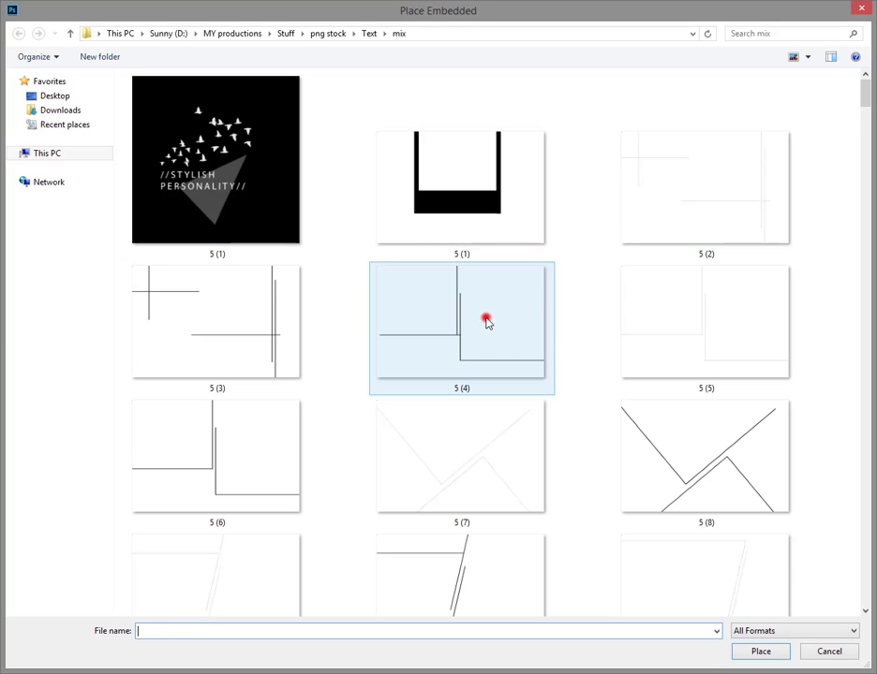
left_click(486, 321)
scroll(497, 320, "down", 10)
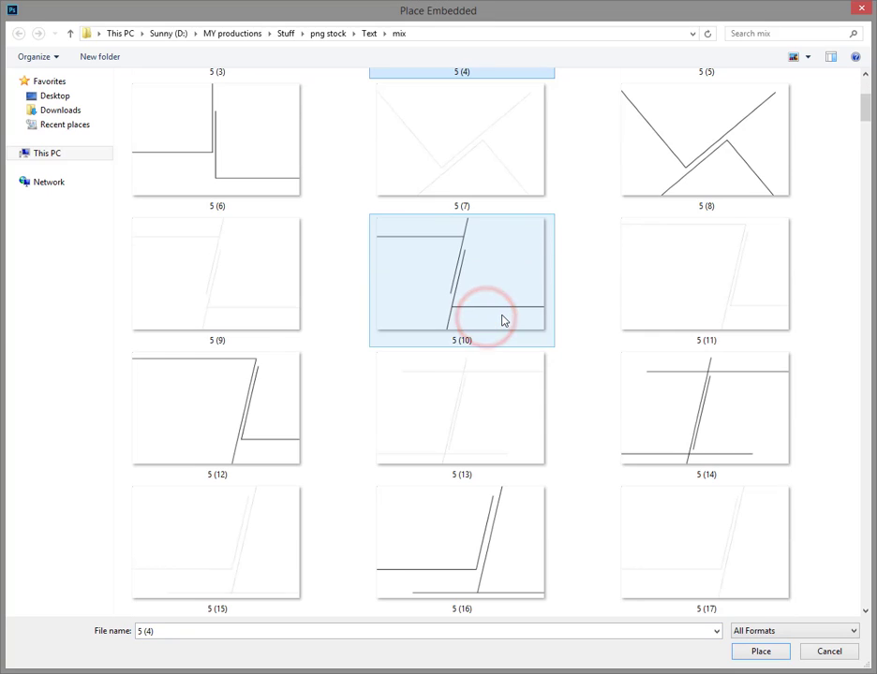
scroll(502, 322, "down", 2)
scroll(503, 321, "up", 4)
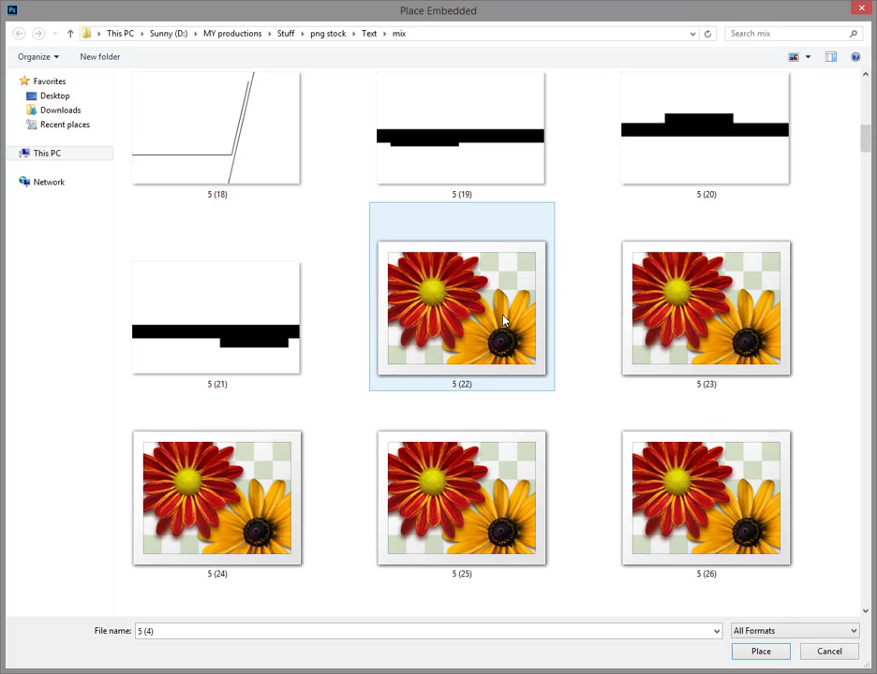
scroll(506, 323, "down", 10)
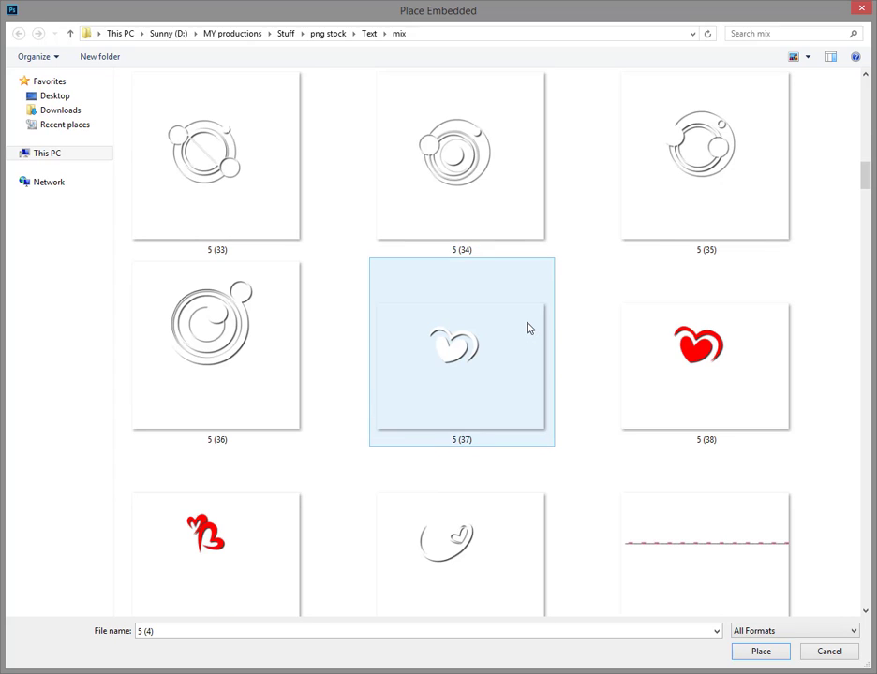
scroll(527, 328, "up", 10)
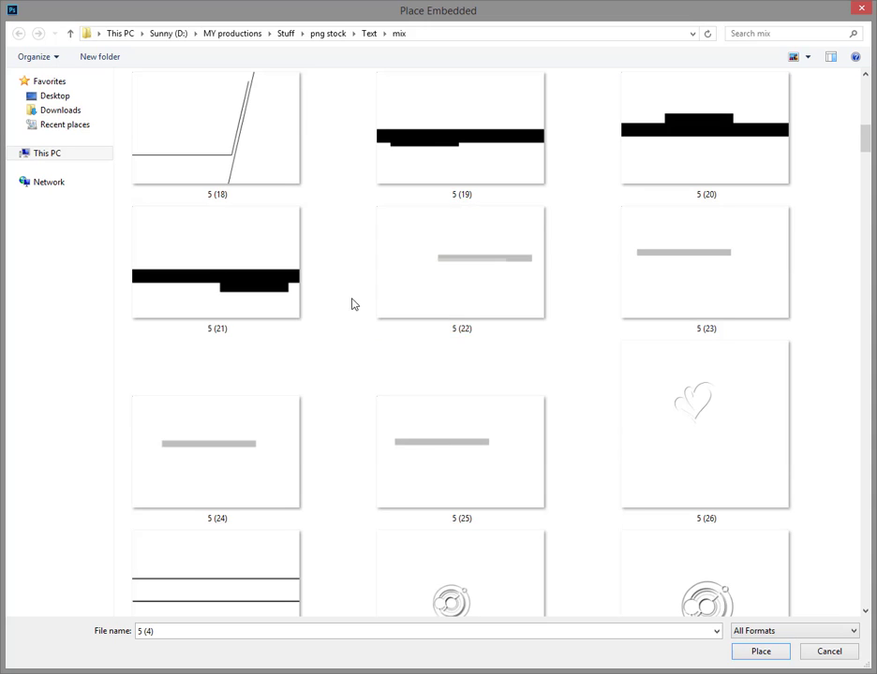
left_click(277, 274)
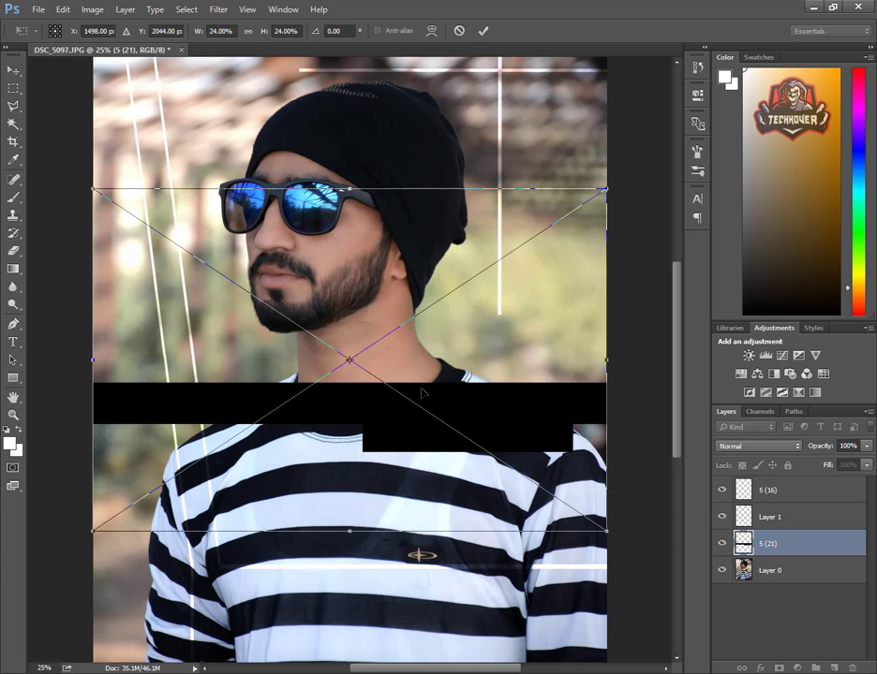
Step: Enlarge the 5 (21) artwork to about 24.9%, centre it horizontally across the man's lower shirt, and commit the placement
scroll(426, 394, "down", 1)
left_click_drag(496, 395, 497, 563)
scroll(485, 433, "down", 1)
left_click_drag(529, 412, 552, 416)
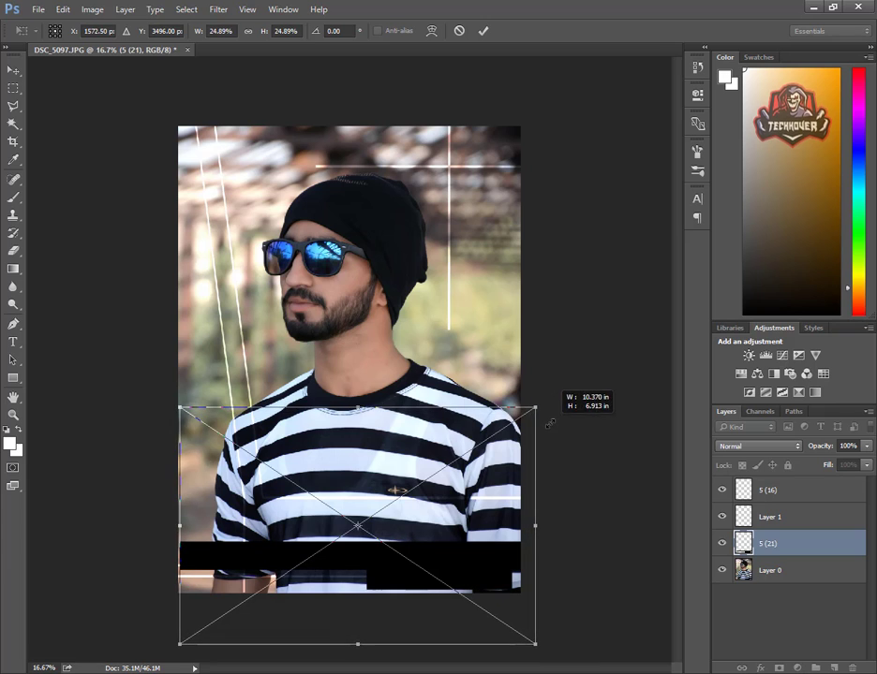
left_click_drag(504, 506, 497, 477)
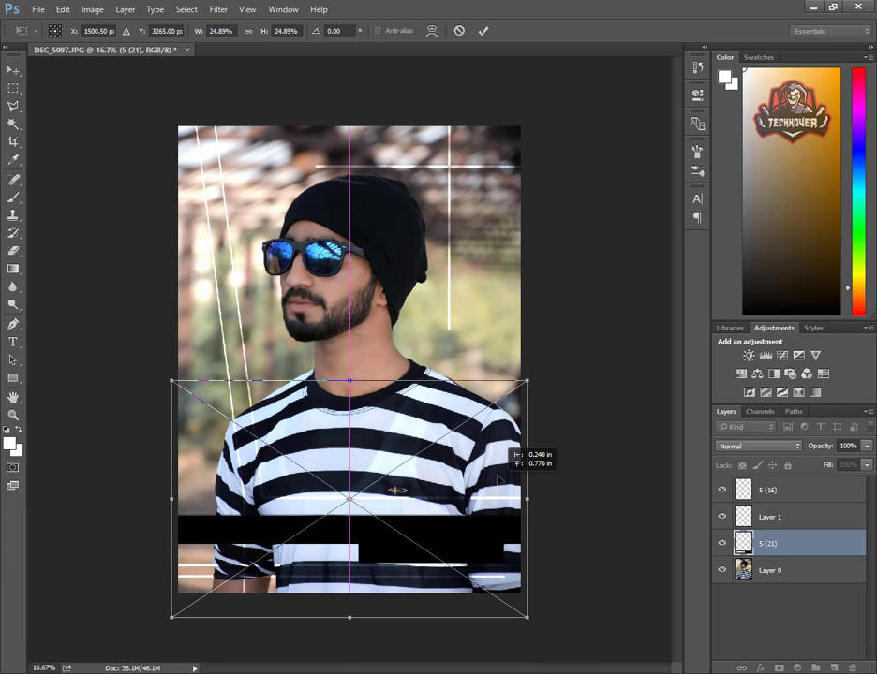
key("Return")
Step: Set the 5 (21) layer's blend mode to Overlay
key("e")
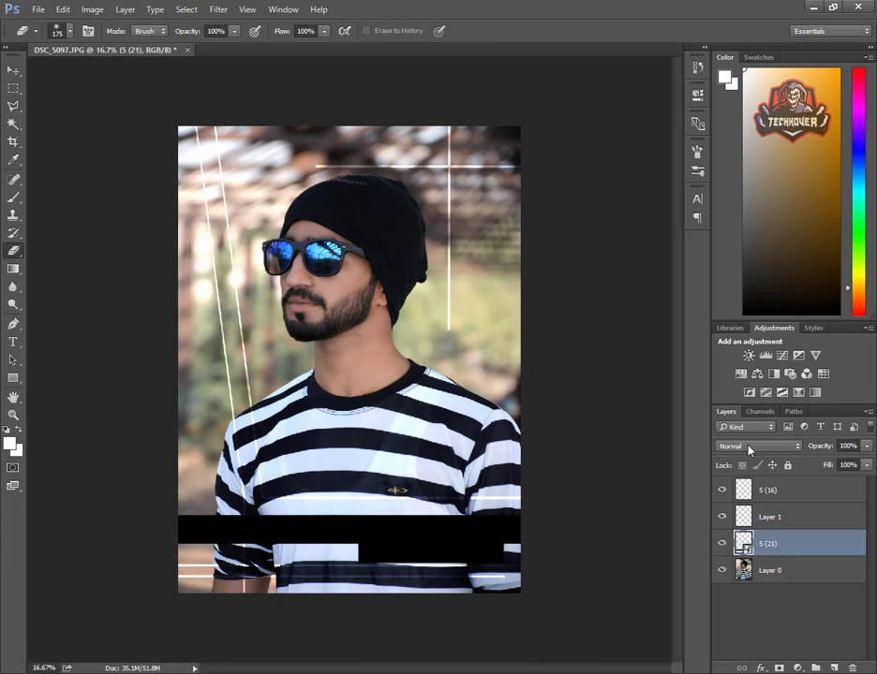
left_click(749, 448)
left_click(747, 299)
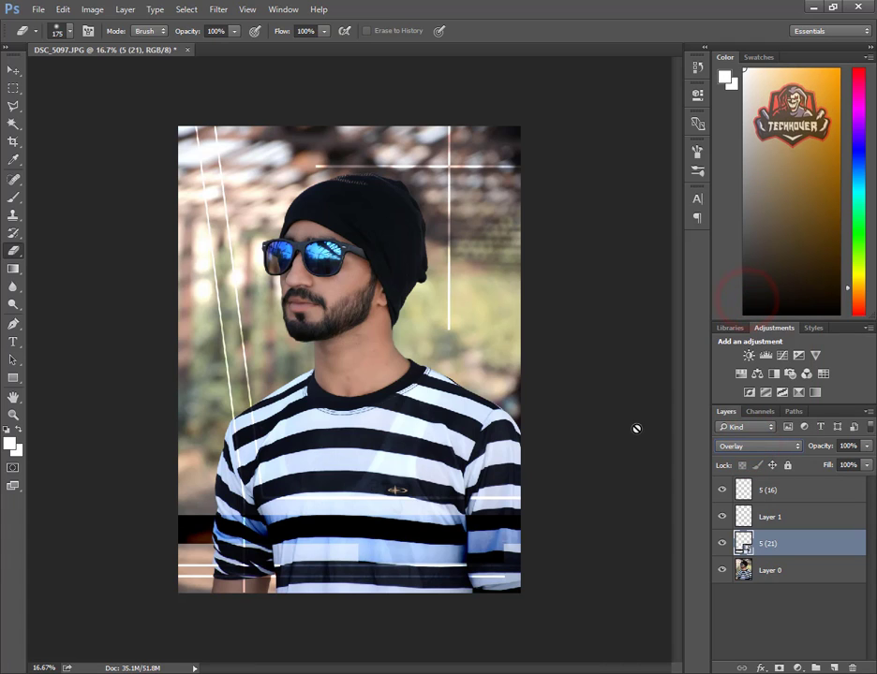
Step: Apply Hue/Saturation to the 5 (21) layer with Lightness +100
key("ctrl+u")
left_click_drag(421, 312, 501, 327)
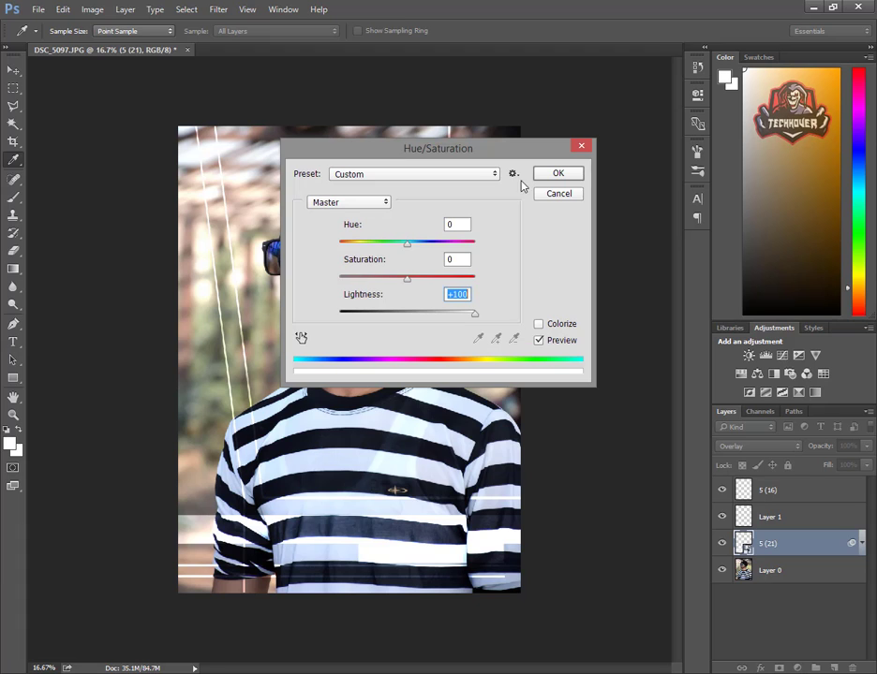
left_click_drag(556, 150, 584, 143)
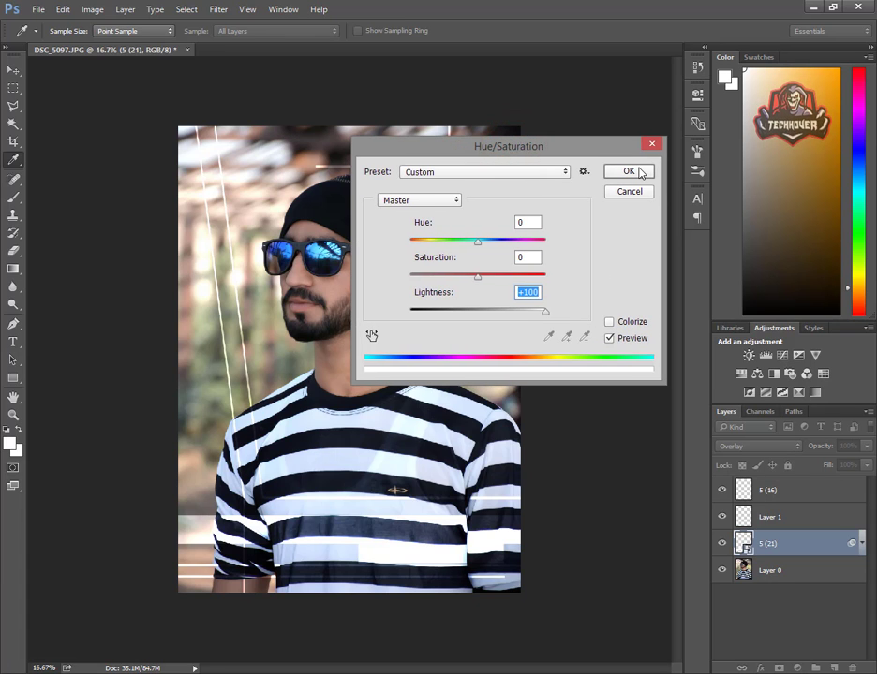
left_click(640, 172)
key("e")
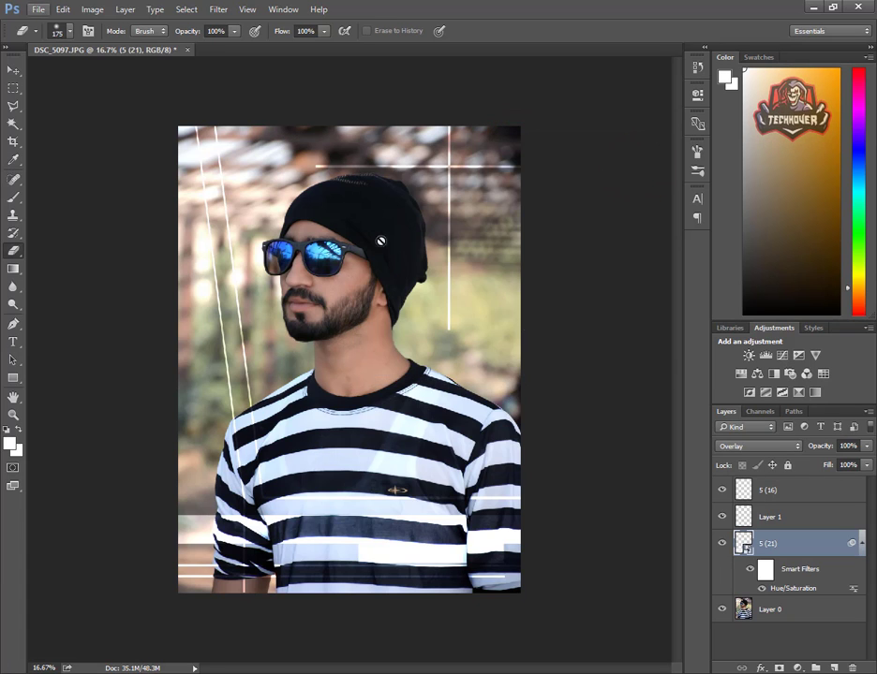
Step: Place the logo file from the logo folder under MY productions as an embedded file above the 5 (16) layer
left_click(770, 494)
left_click(38, 10)
left_click(108, 260)
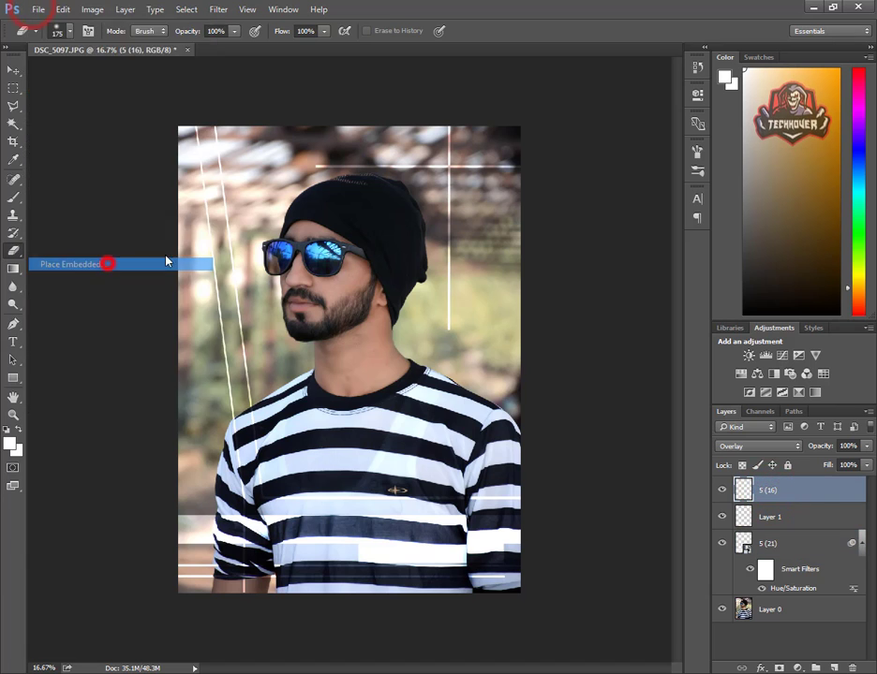
left_click(232, 34)
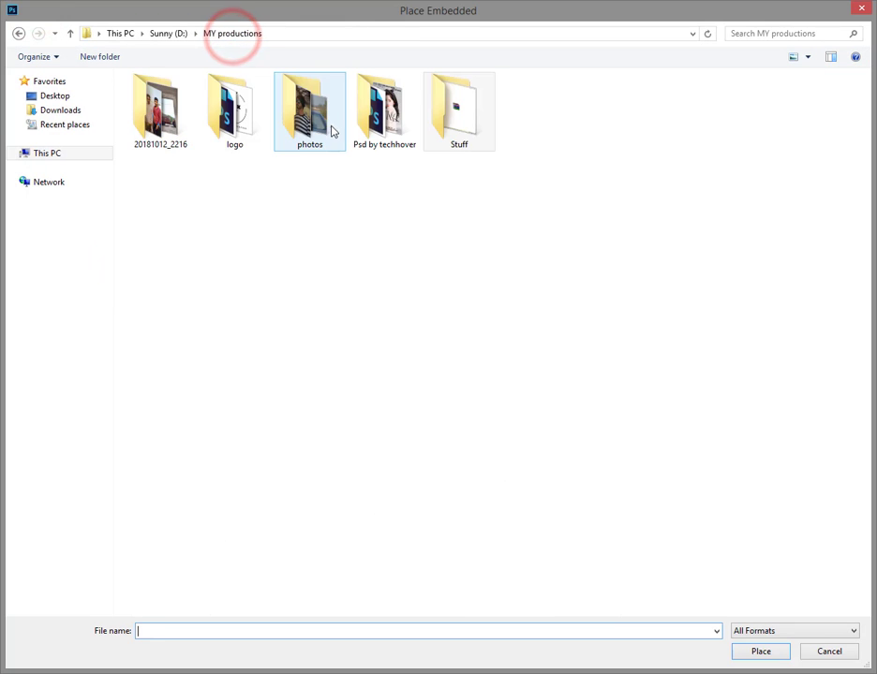
double_click(235, 116)
left_click(319, 104)
double_click(317, 105)
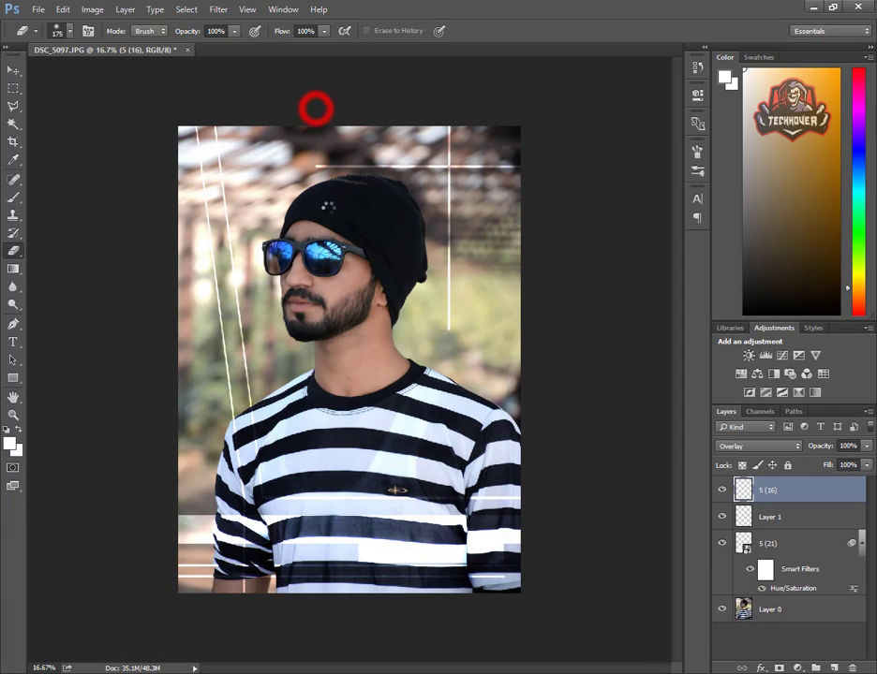
Step: Scale the logo to about 73.6%, position it in the photo's upper-left corner, and commit the placement
left_click_drag(382, 359, 270, 174)
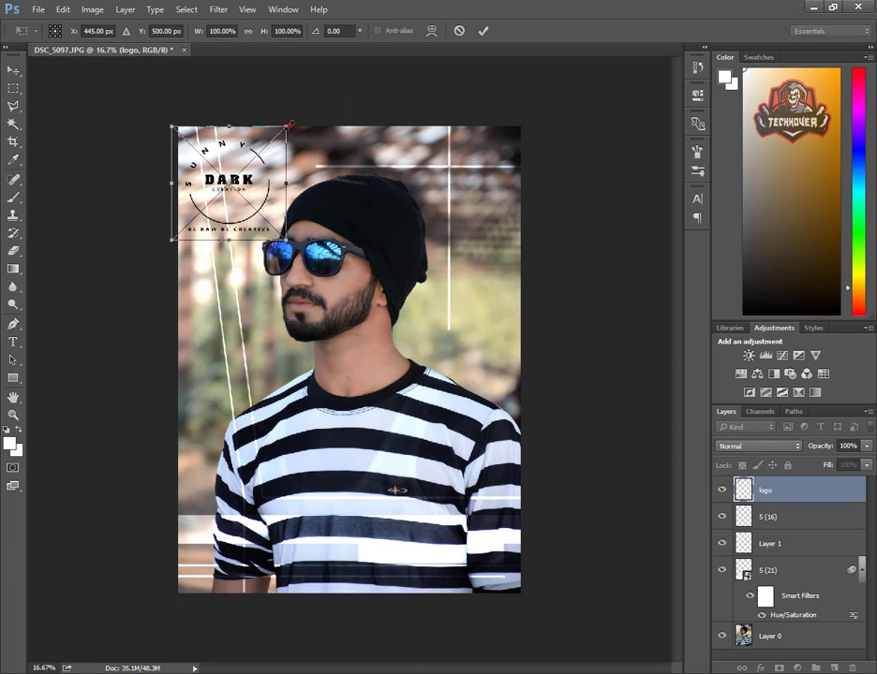
left_click_drag(290, 125, 257, 153)
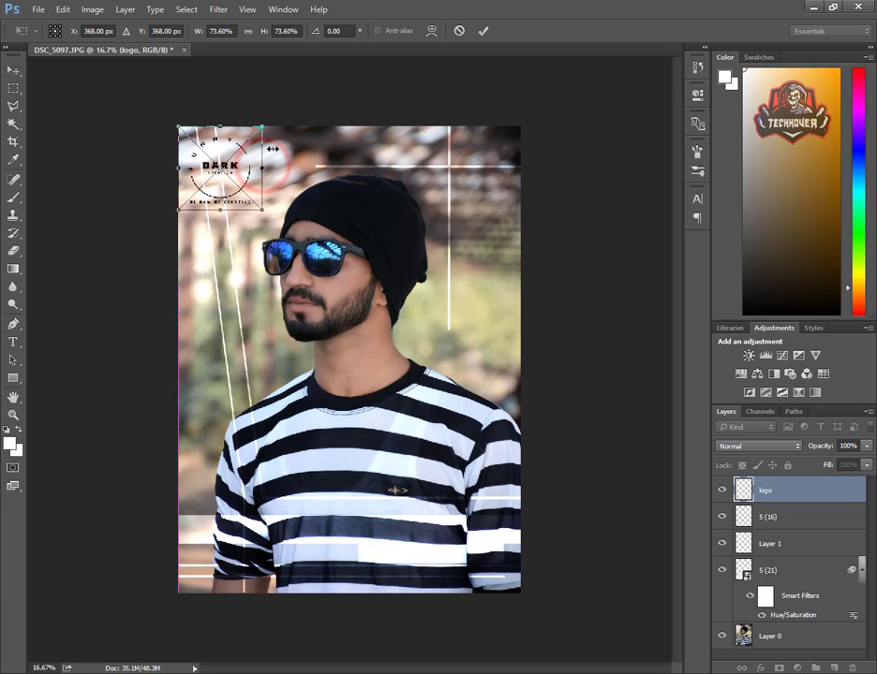
left_click(483, 31)
key("e")
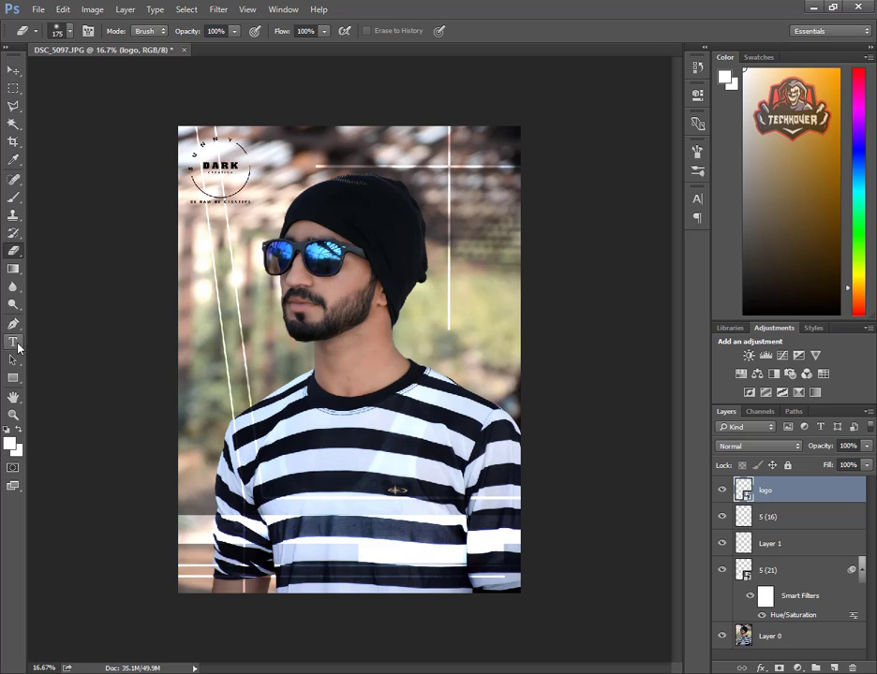
Step: Add the man's name as white text across his chest in PetalGlyph Regular at about 205 pt
key("t")
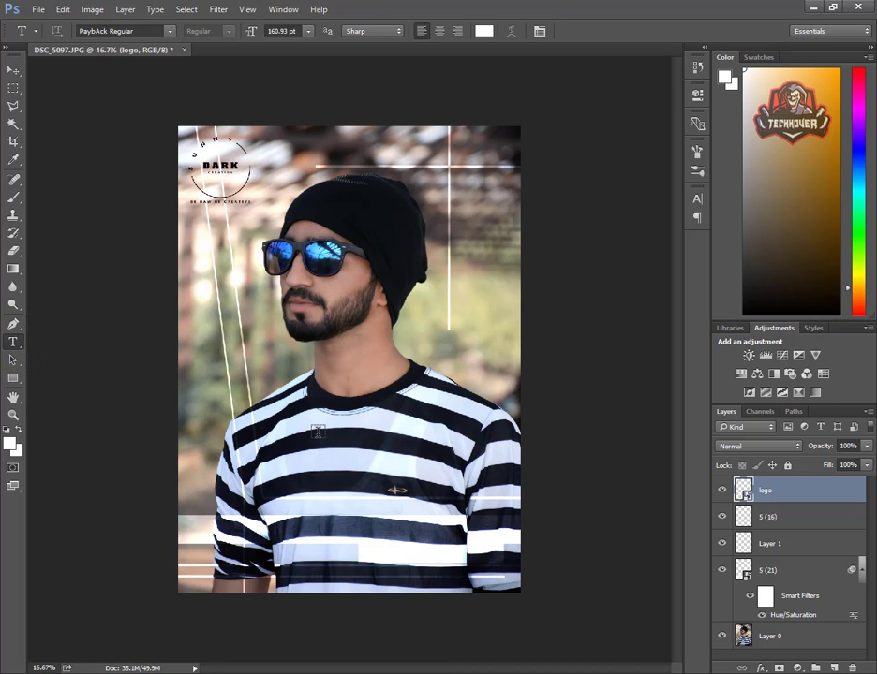
left_click(275, 429)
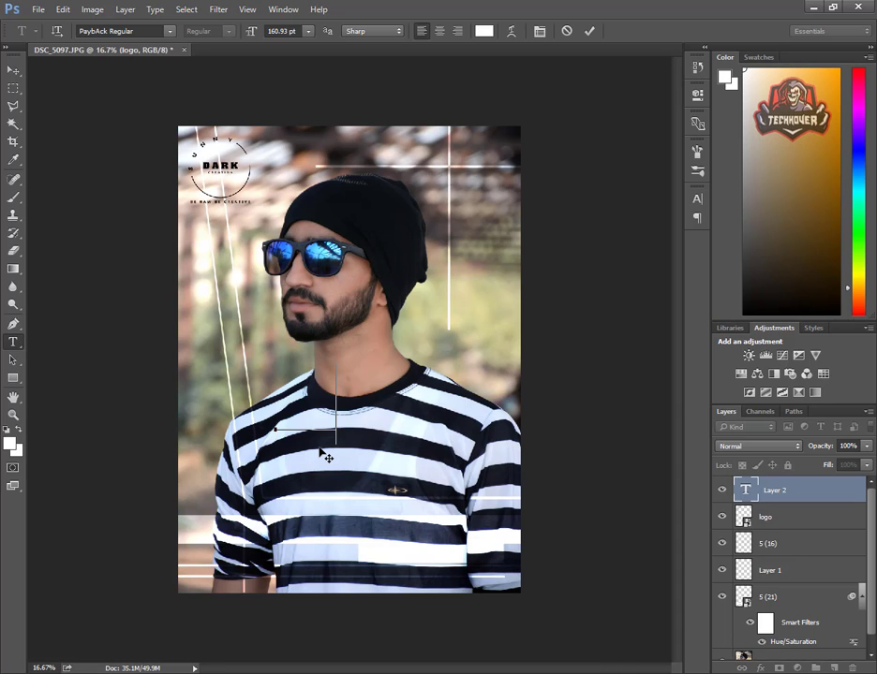
type("KASHI")
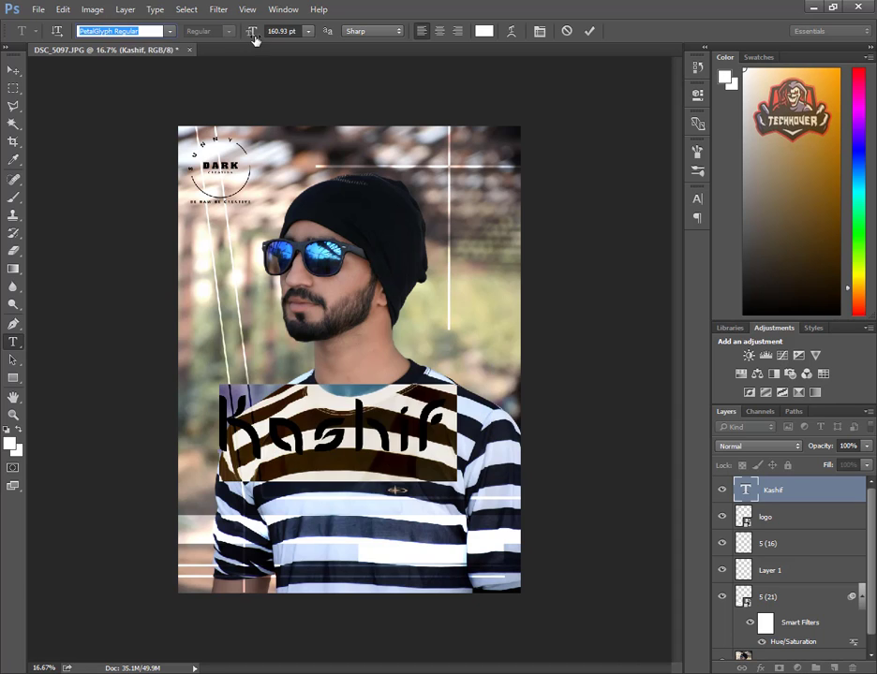
left_click_drag(248, 34, 278, 38)
left_click_drag(278, 38, 274, 38)
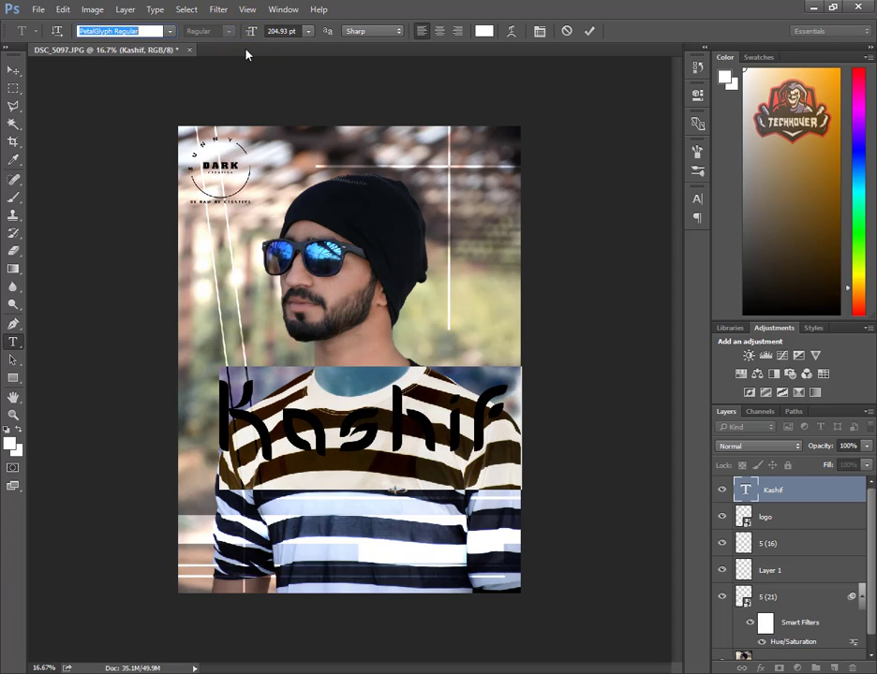
key("Down")
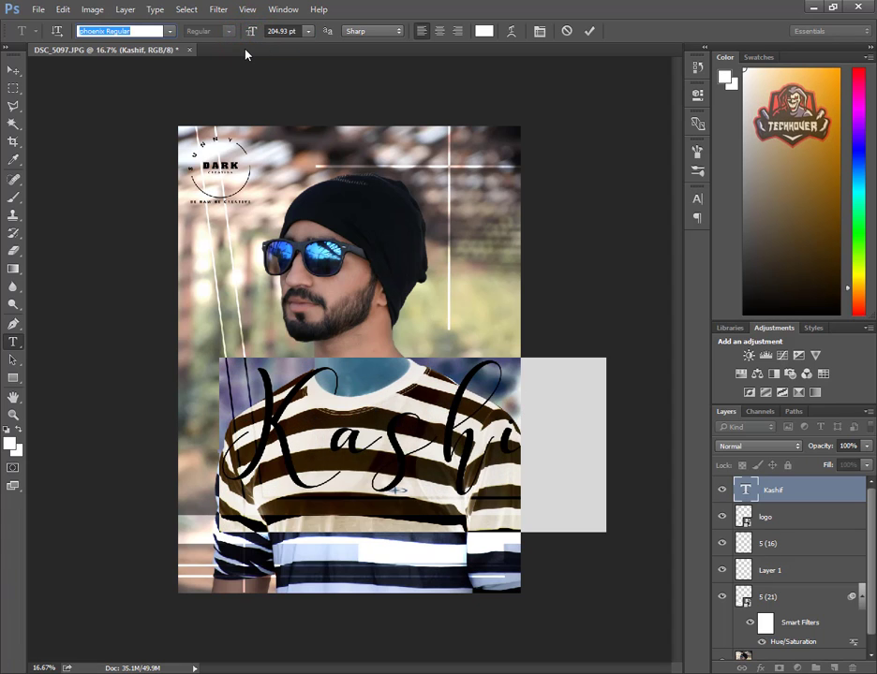
key("Up")
left_click(589, 30)
key("c")
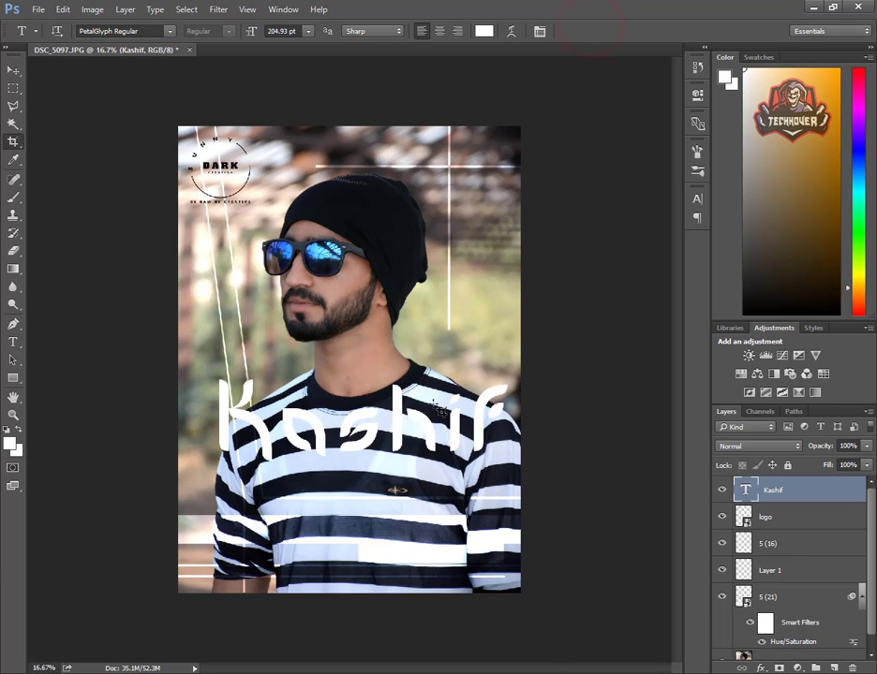
left_click(436, 427)
left_click(608, 31)
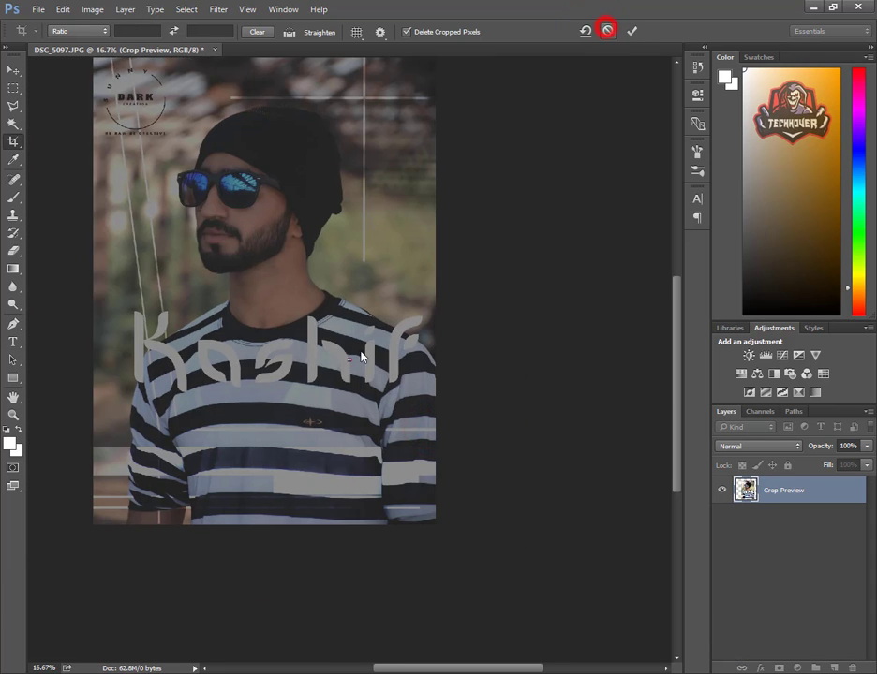
Step: Shift the name text slightly left and down, and set its fill opacity to 0% in the blending options
key("v")
left_click_drag(389, 439, 362, 440)
right_click(801, 502)
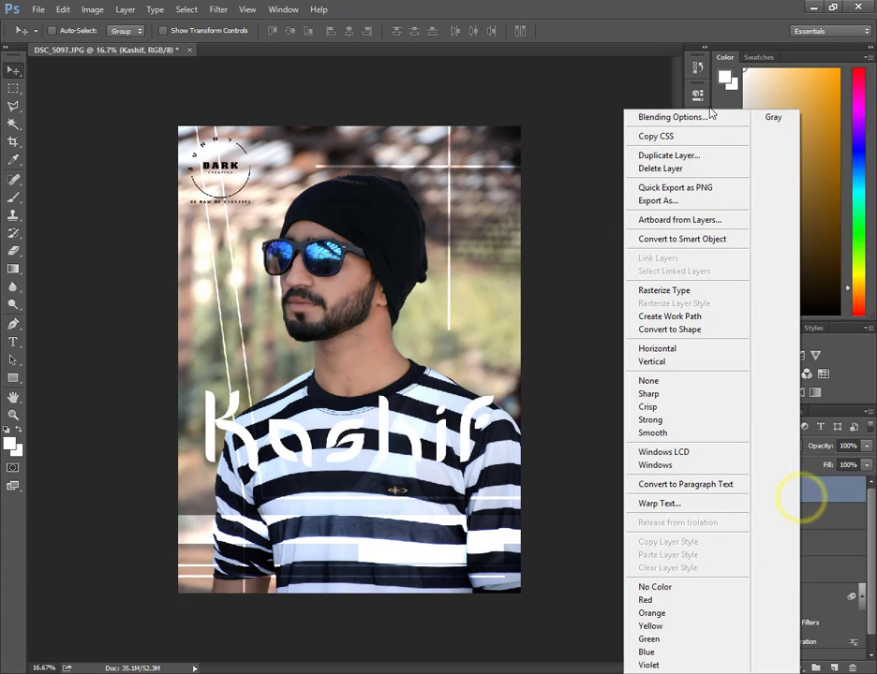
left_click(709, 115)
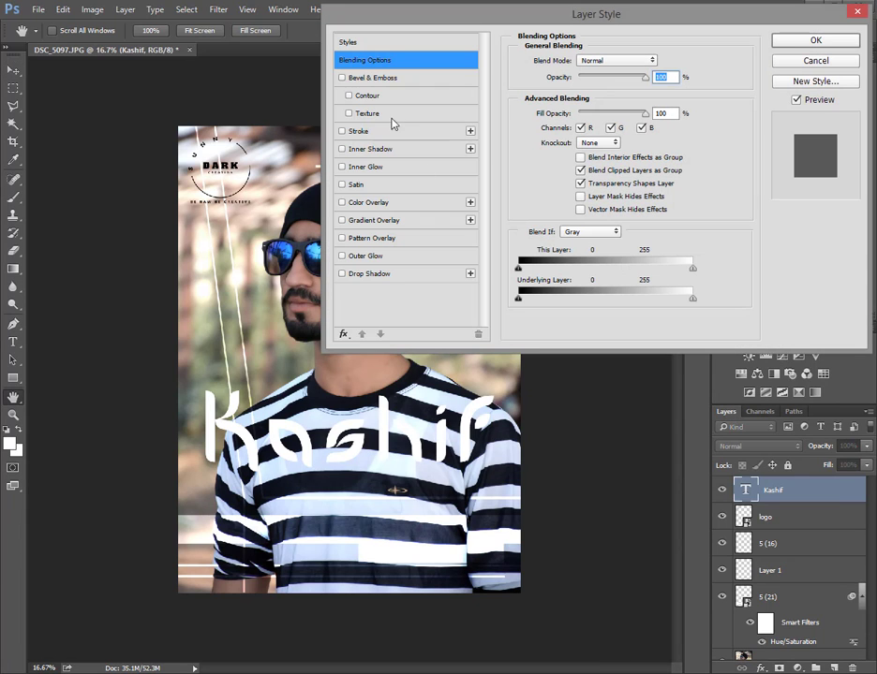
left_click_drag(645, 116, 561, 113)
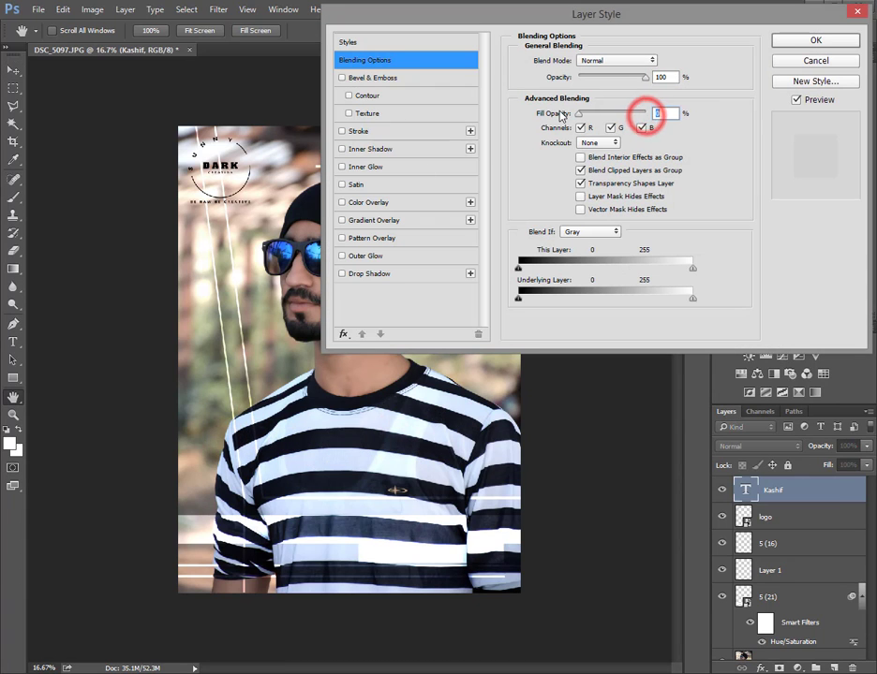
left_click_drag(644, 80, 671, 82)
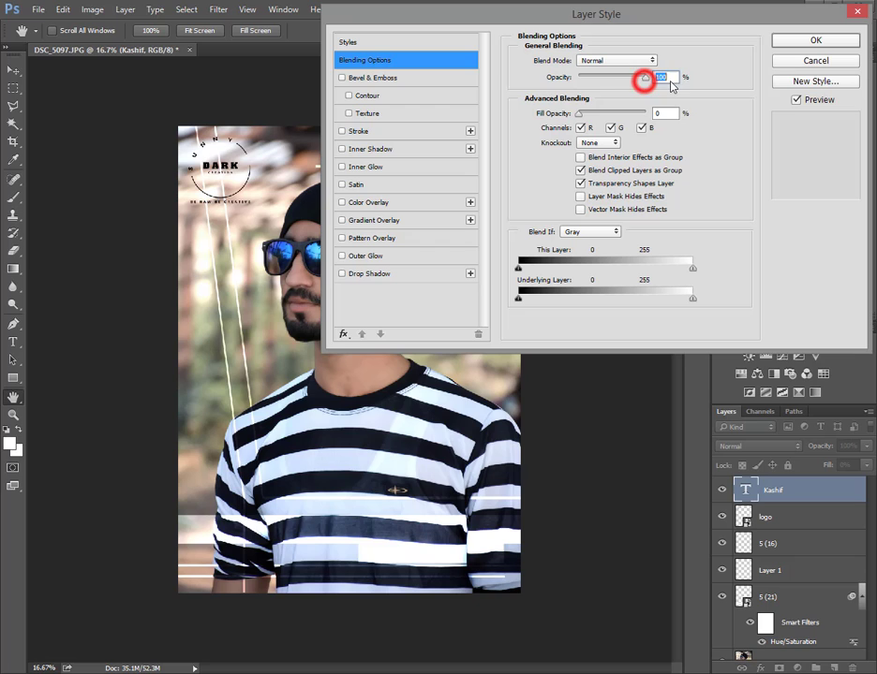
Step: Add a 1 px black outside stroke and a white inner glow at 75% opacity to the name text
left_click(355, 131)
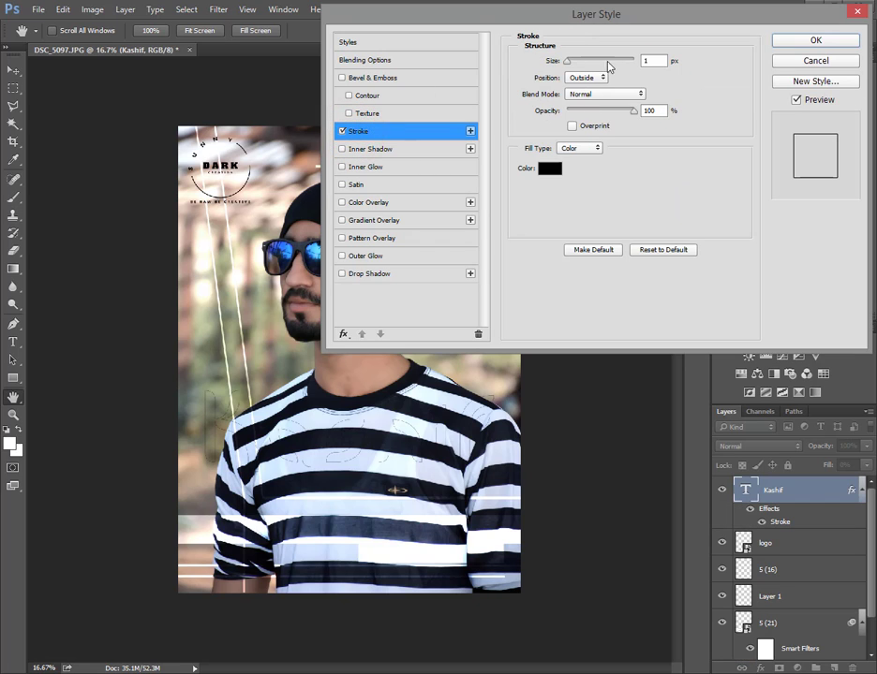
left_click(366, 167)
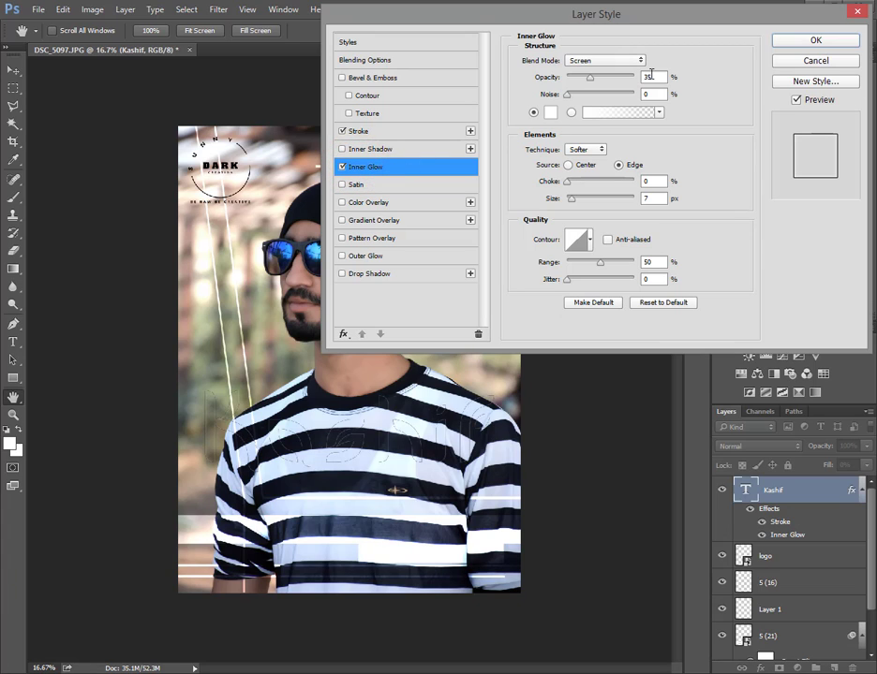
double_click(648, 77)
type("75")
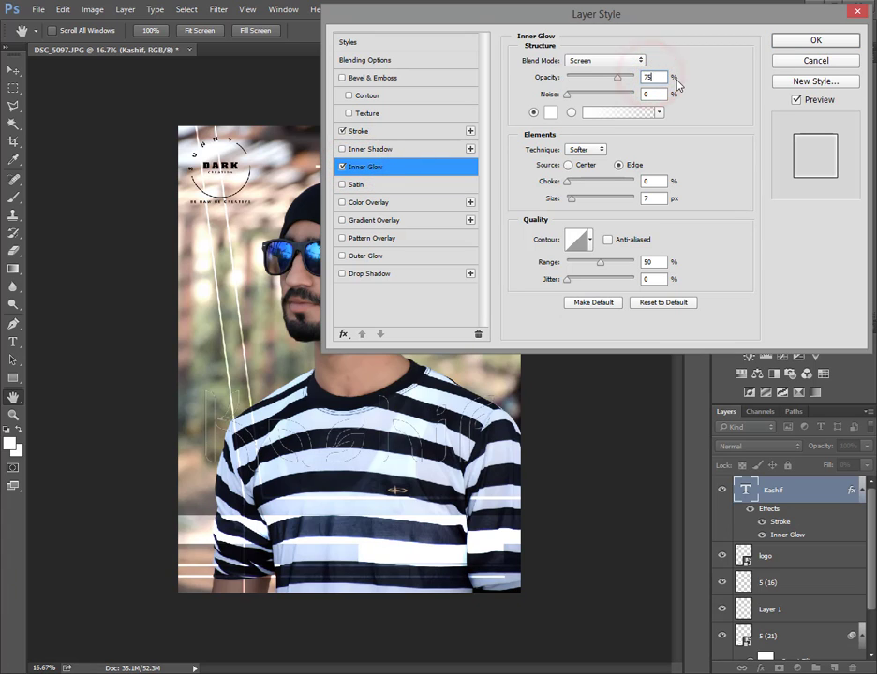
left_click(700, 95)
Step: Add a reversed reflected gradient overlay and a black drop shadow with distance 22 px, spread 28% and size 30 px to the name text
left_click(346, 221)
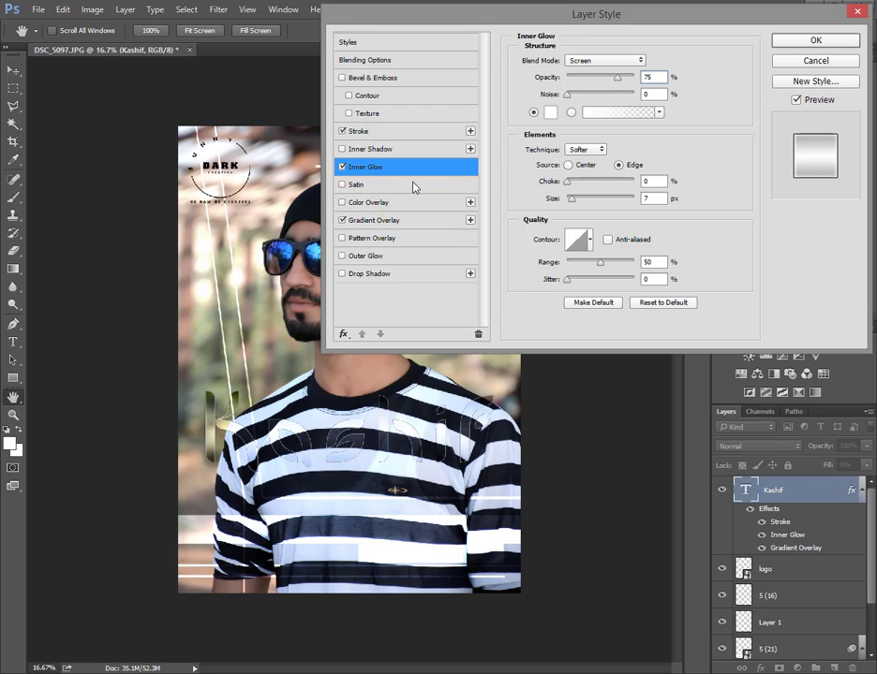
left_click(375, 221)
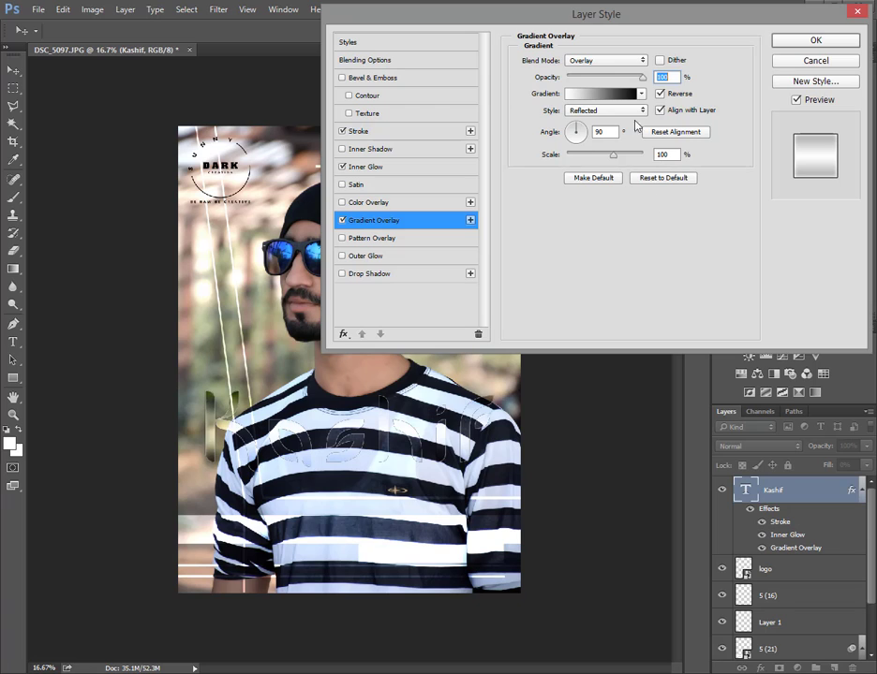
left_click(359, 275)
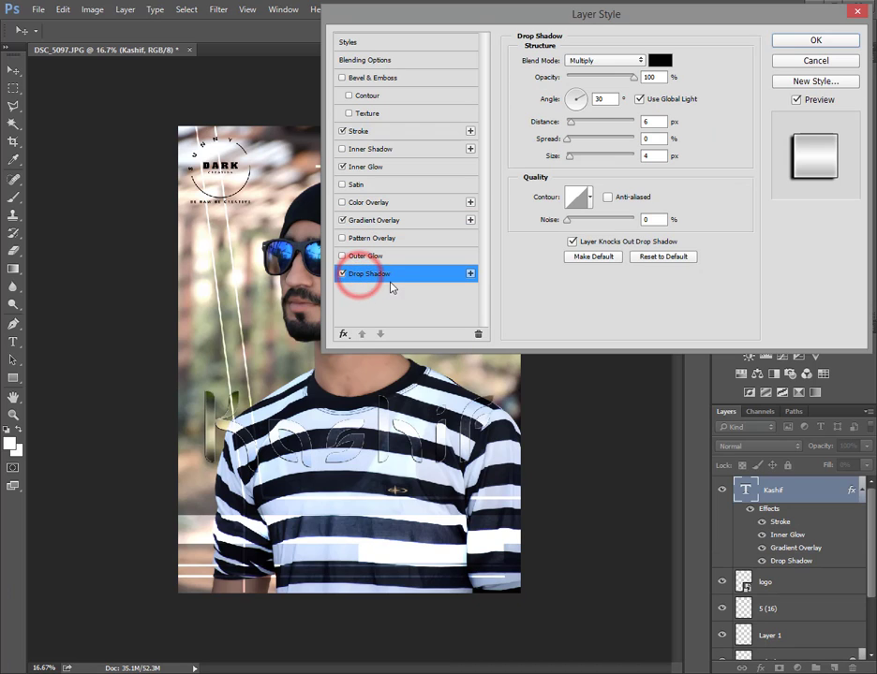
left_click_drag(572, 124, 590, 128)
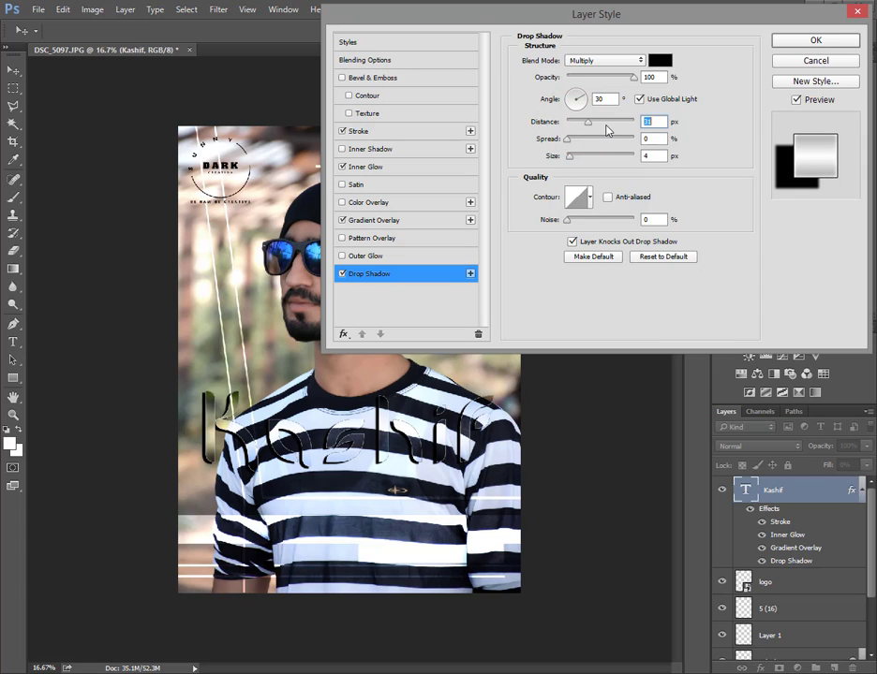
type("30")
left_click_drag(568, 140, 583, 144)
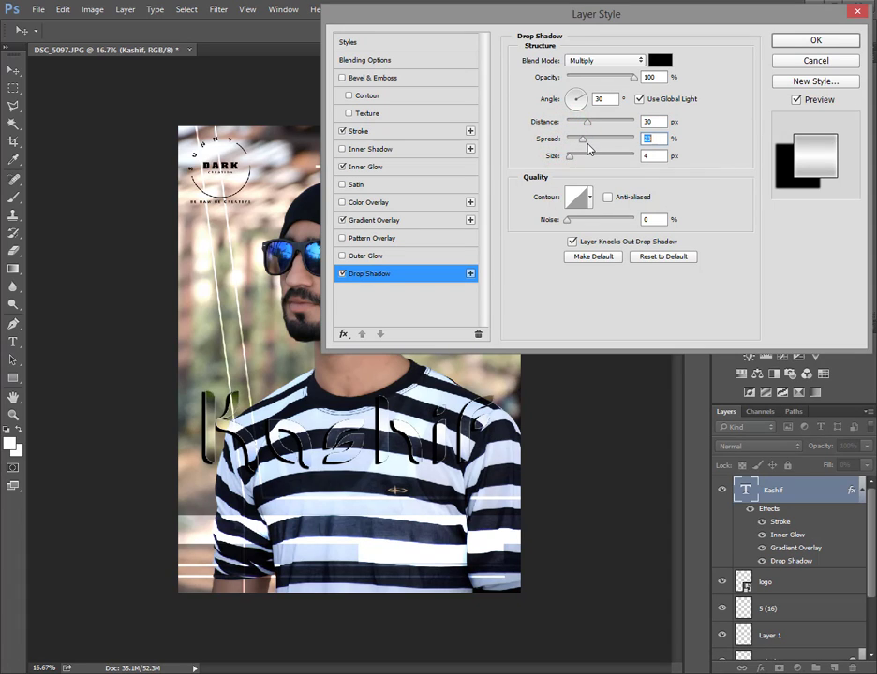
type("25")
left_click_drag(574, 158, 585, 161)
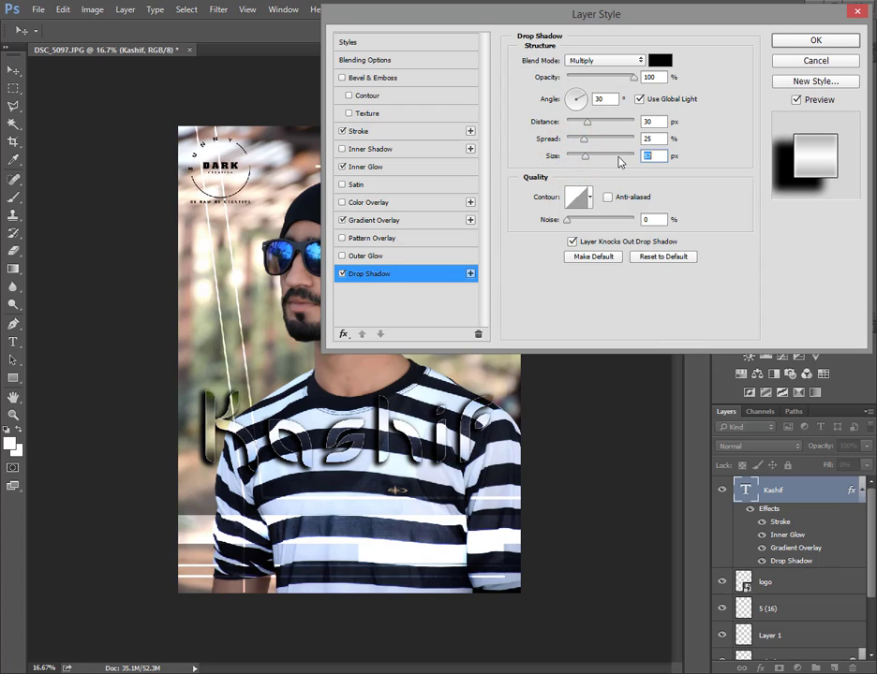
type("30")
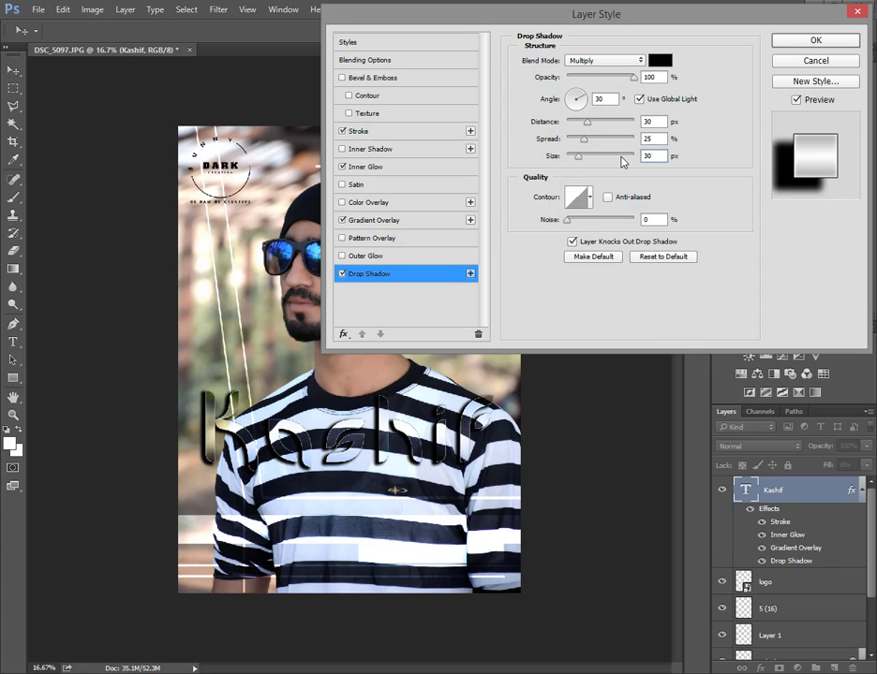
left_click_drag(588, 125, 587, 143)
left_click(818, 40)
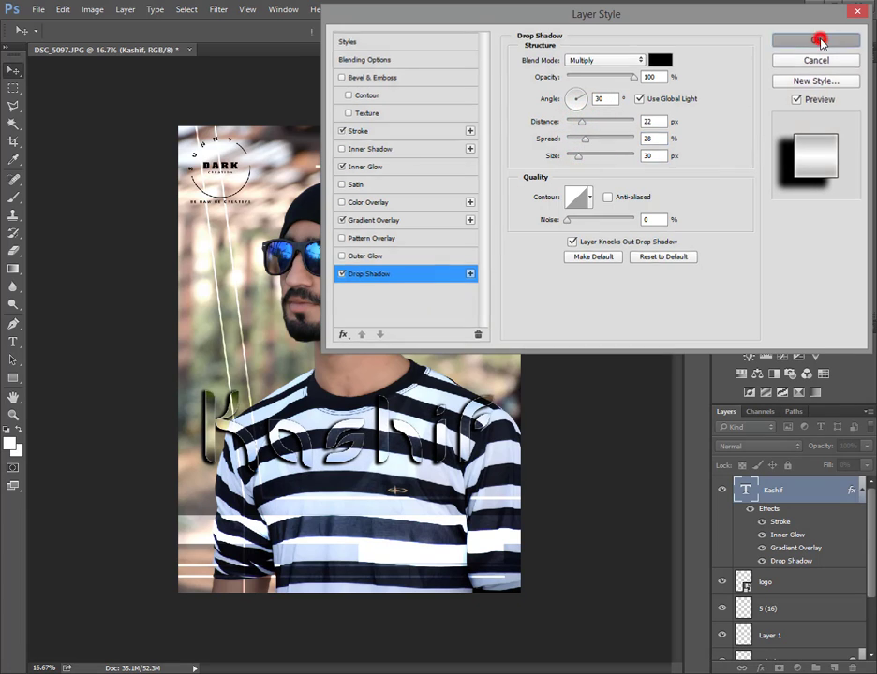
Step: Change the name text's font to the italic Alicia on the enchante... script and enlarge it to about 344 pt
key("t")
left_click(156, 31)
scroll(157, 31, "down", 4)
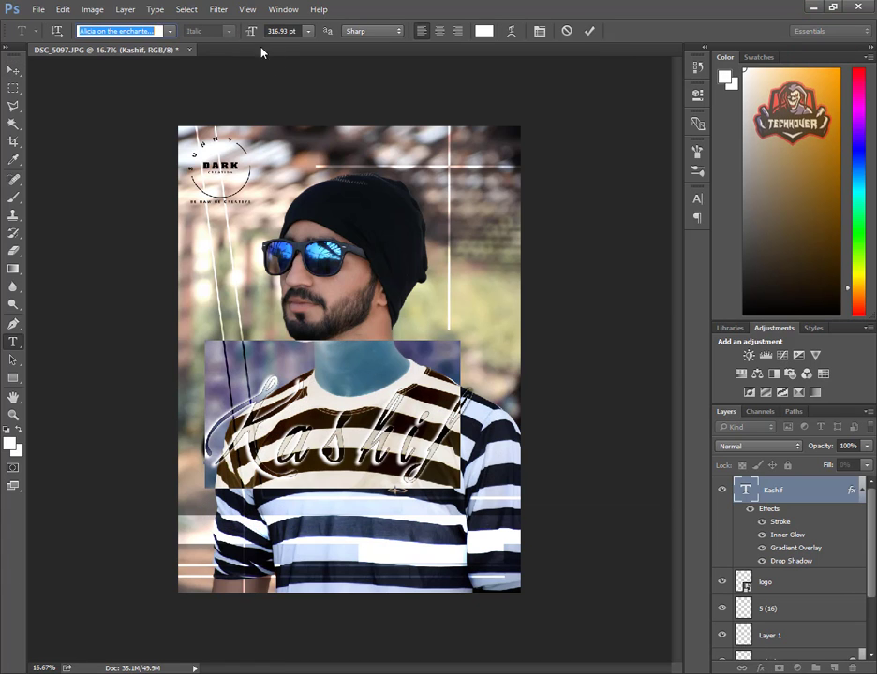
left_click_drag(249, 32, 265, 32)
left_click(593, 27)
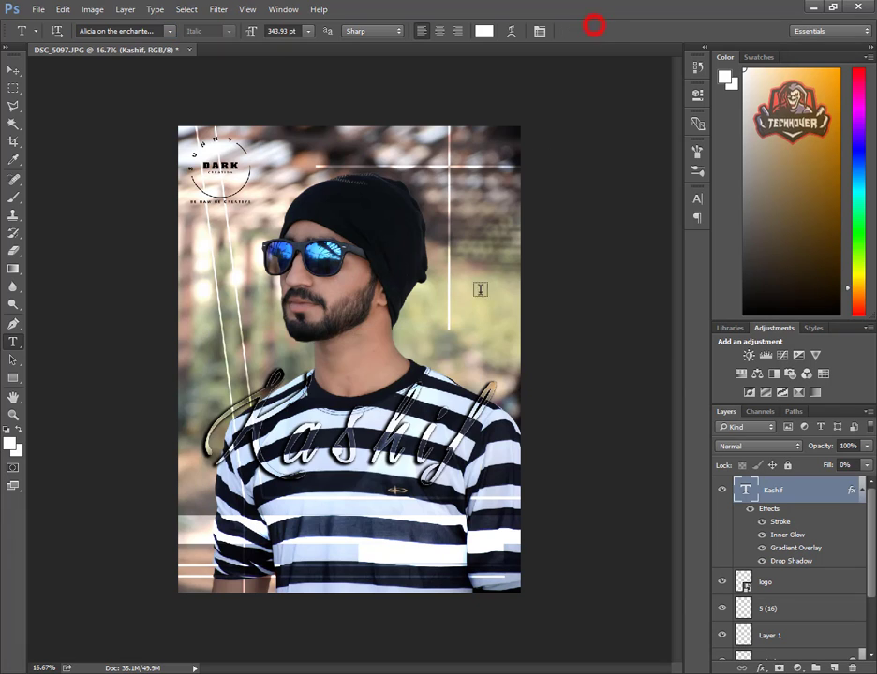
Step: Move the name text lower on the man's striped shirt, below the collar
key("v")
left_click_drag(415, 420, 419, 466)
key("ctrl+plus")
key("ctrl+plus")
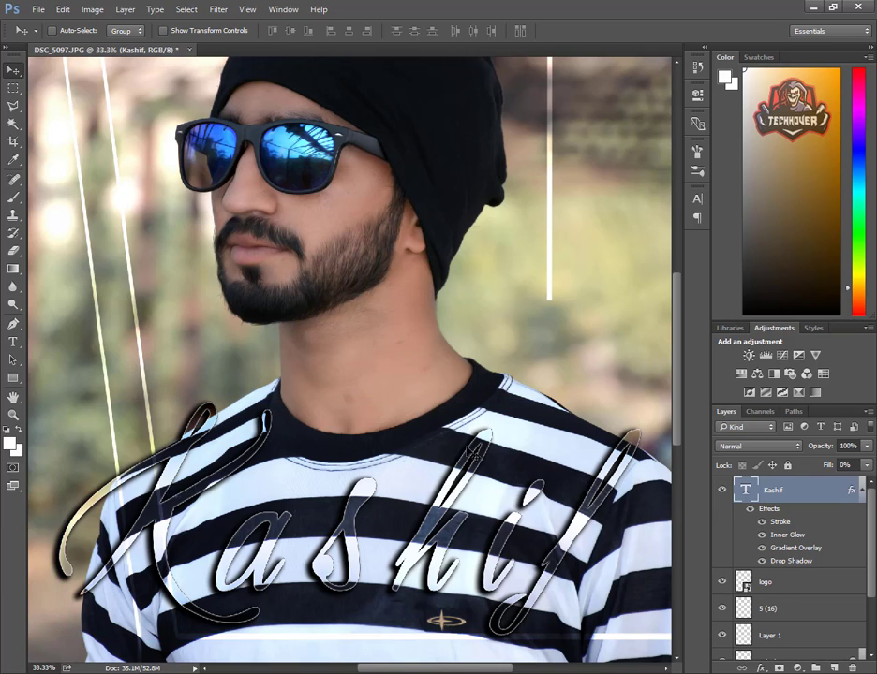
left_click_drag(475, 457, 436, 358)
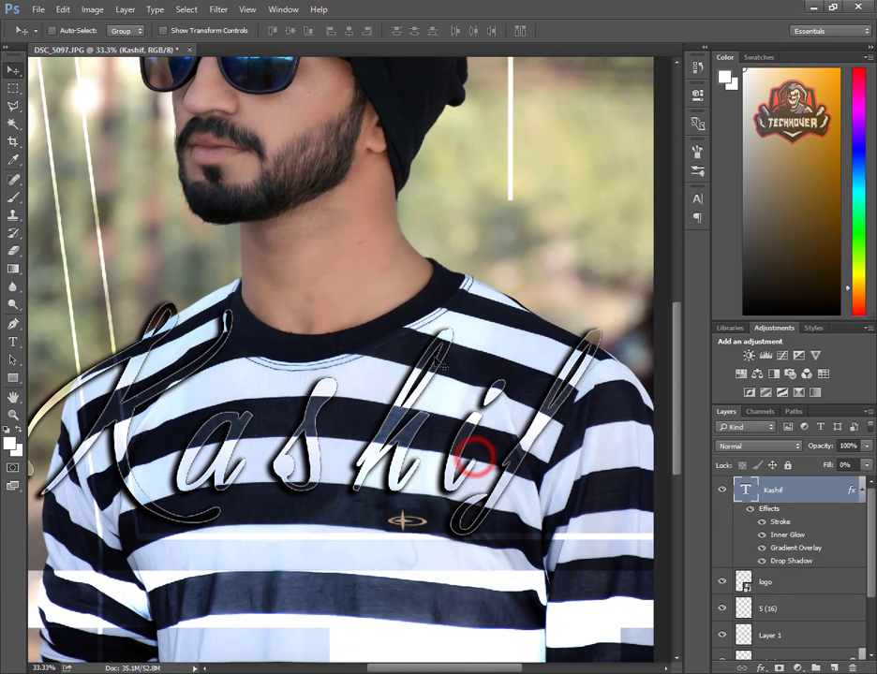
Step: Start placing an embedded image and browse to the mix folder under MY productions, Stuff, png stock, Text
scroll(459, 373, "down", 2)
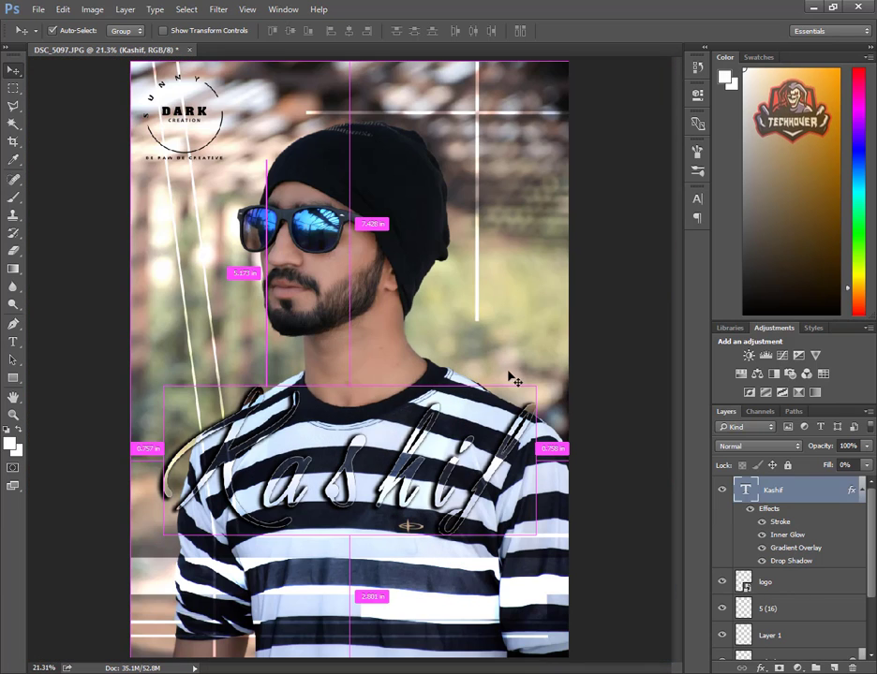
key("ctrl+minus")
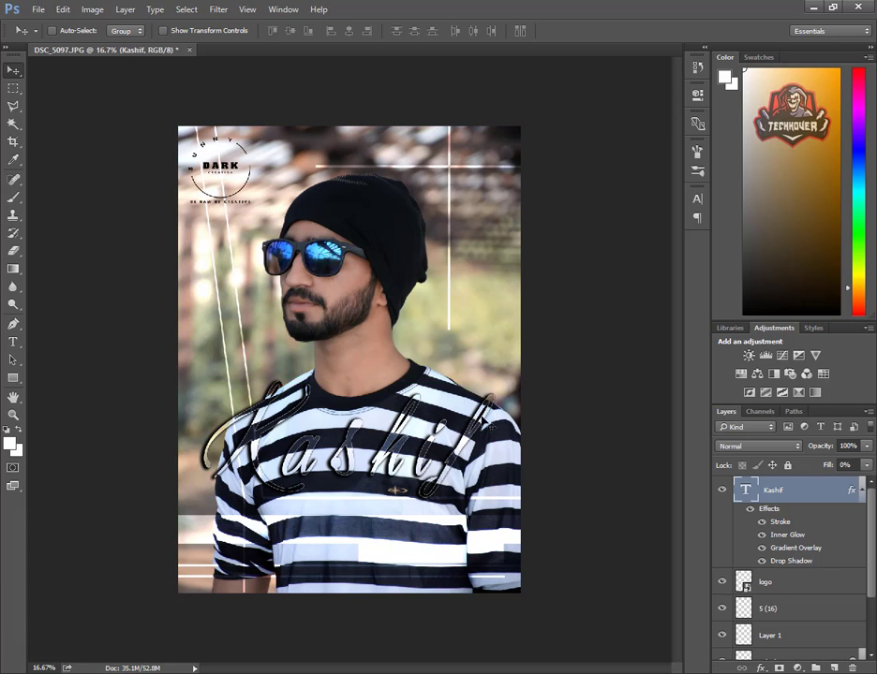
left_click(38, 11)
left_click(96, 261)
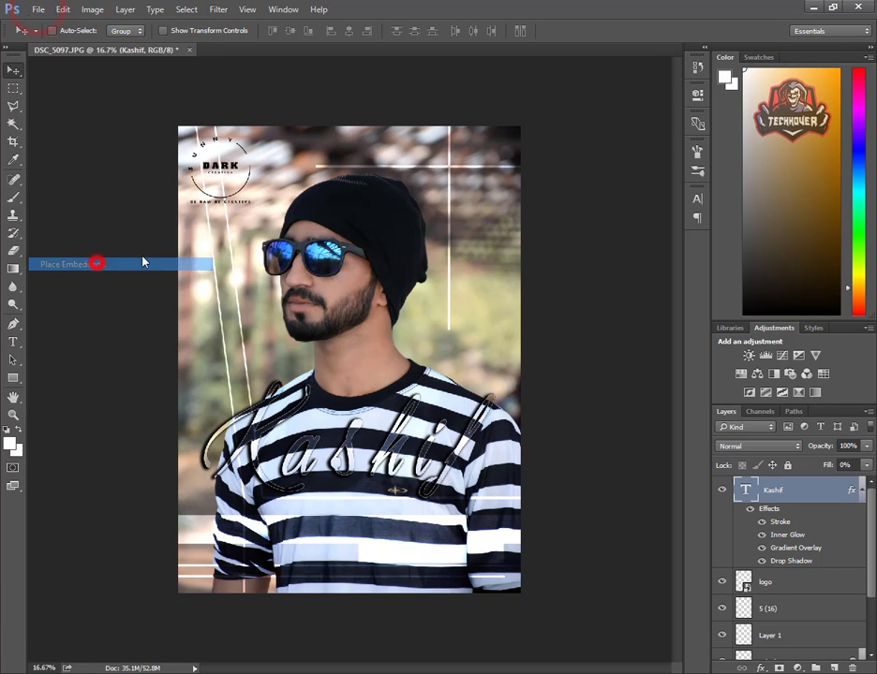
left_click(222, 33)
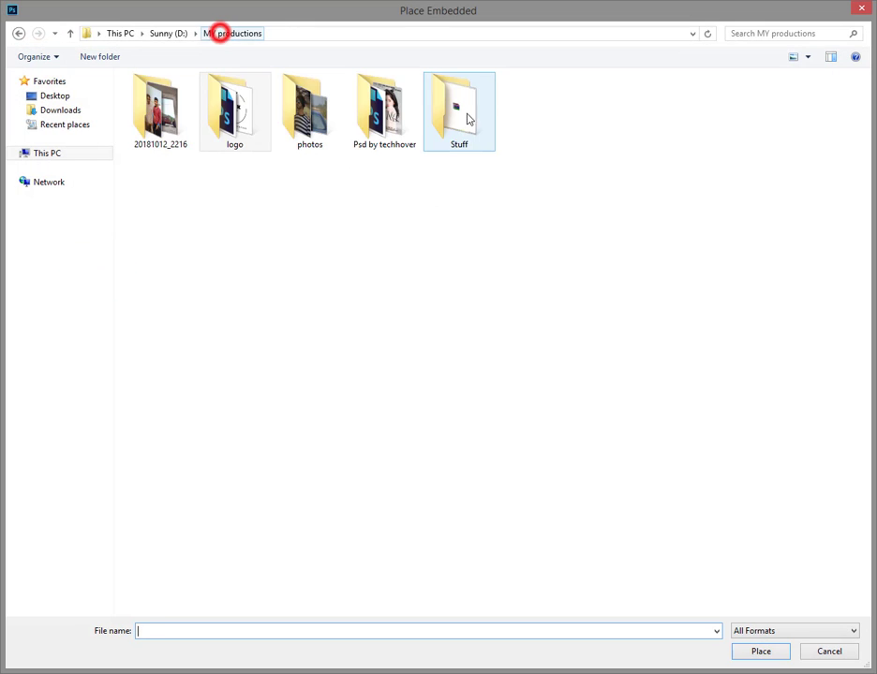
double_click(456, 114)
double_click(308, 105)
double_click(458, 111)
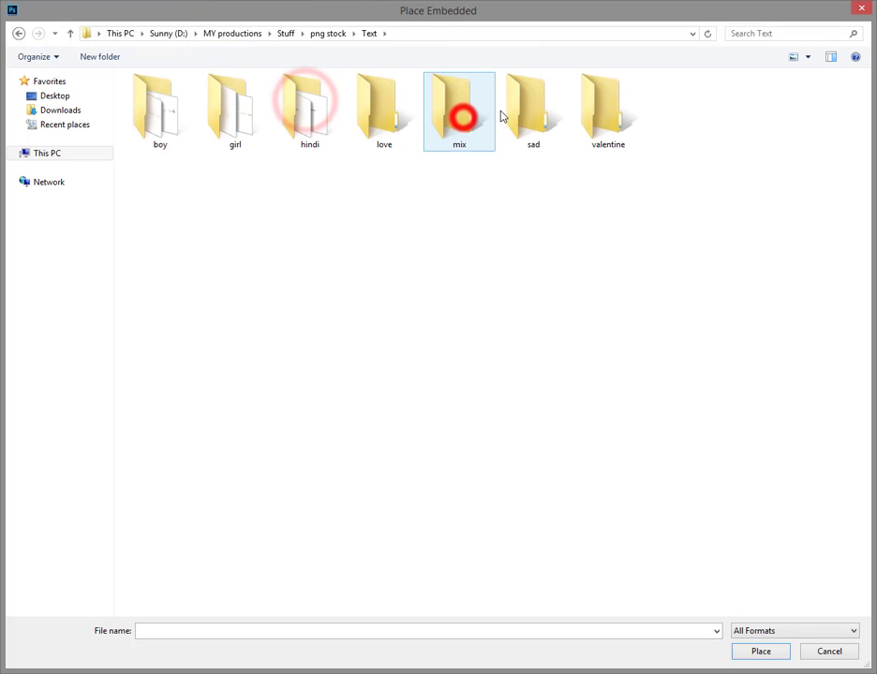
double_click(464, 112)
scroll(640, 335, "down", 20)
Step: Preview the text artwork files from 5 (187) onward and place the AWESOMENESS artwork 5 (190) in the document
left_click(524, 361)
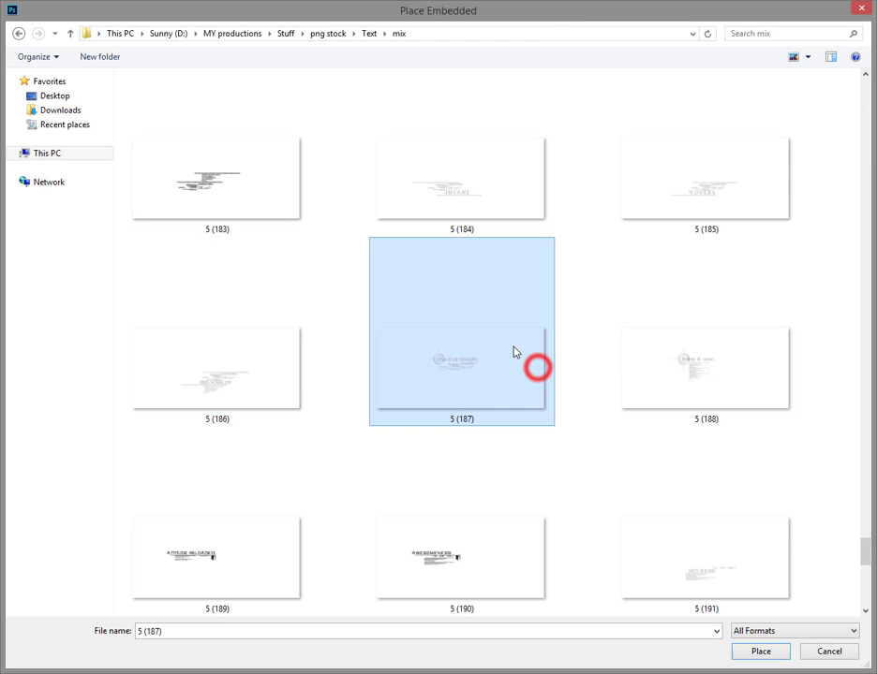
left_click(487, 339)
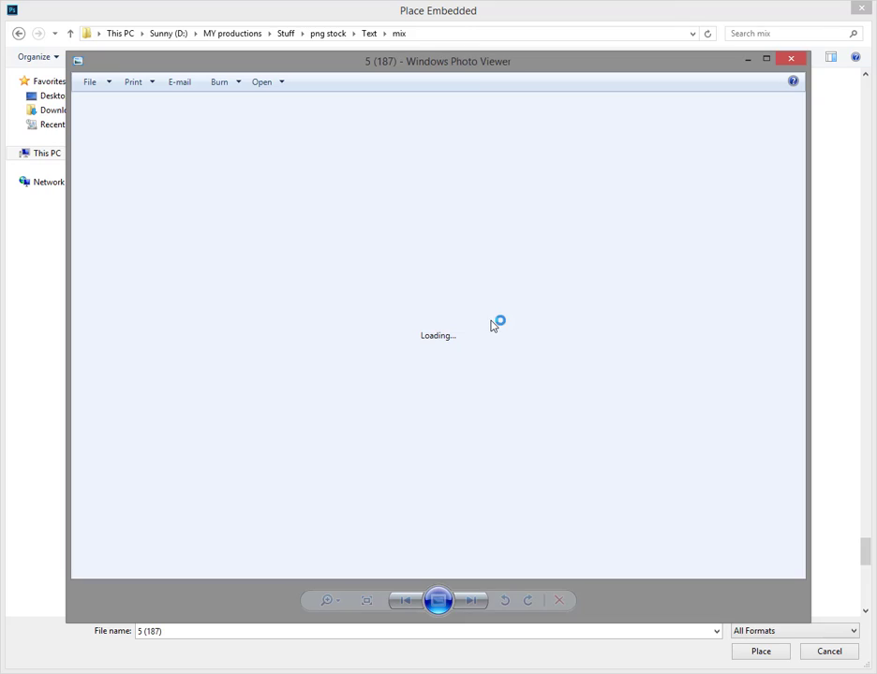
key("Right")
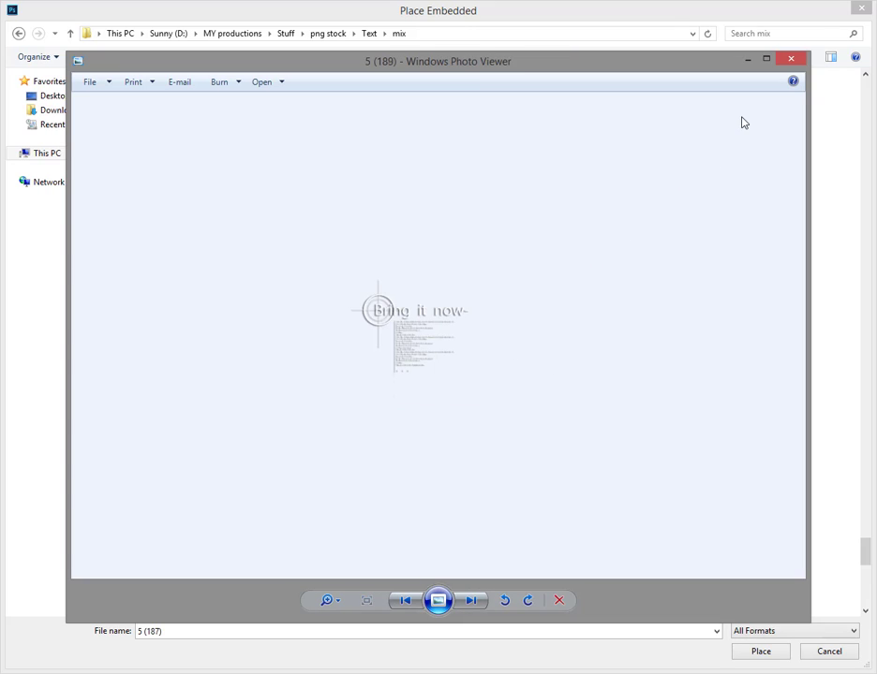
key("Right")
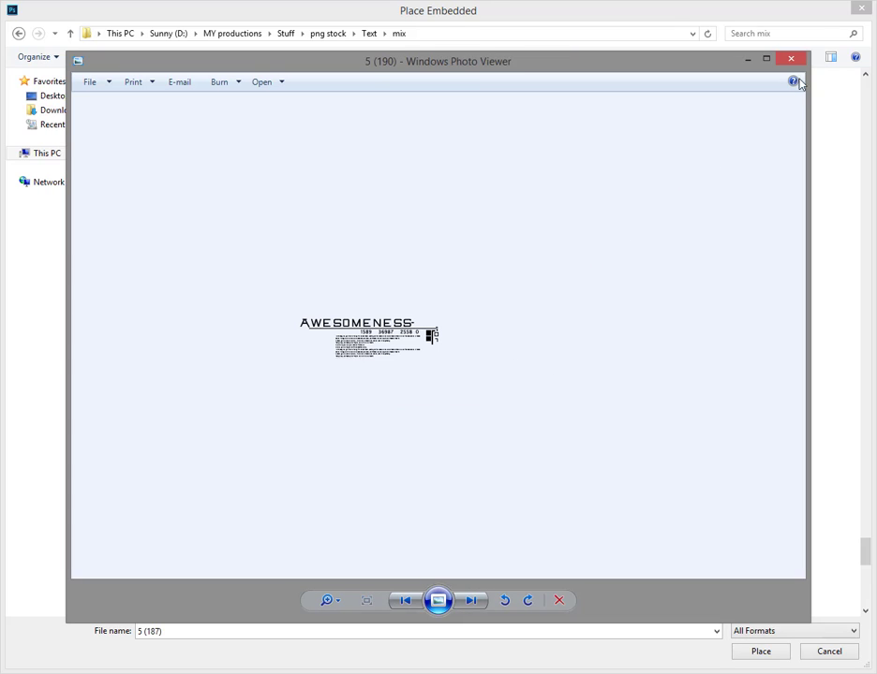
left_click(790, 59)
left_click(257, 556)
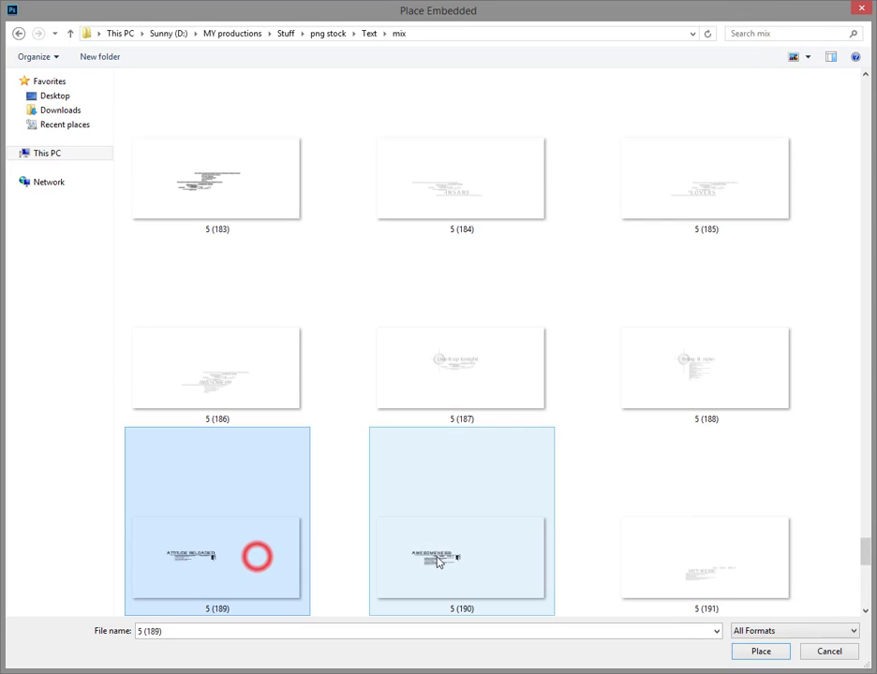
double_click(437, 557)
Step: Scale the AWESOMENESS artwork to about 121% and position it in the photo's upper-right corner
left_click_drag(447, 385, 585, 192)
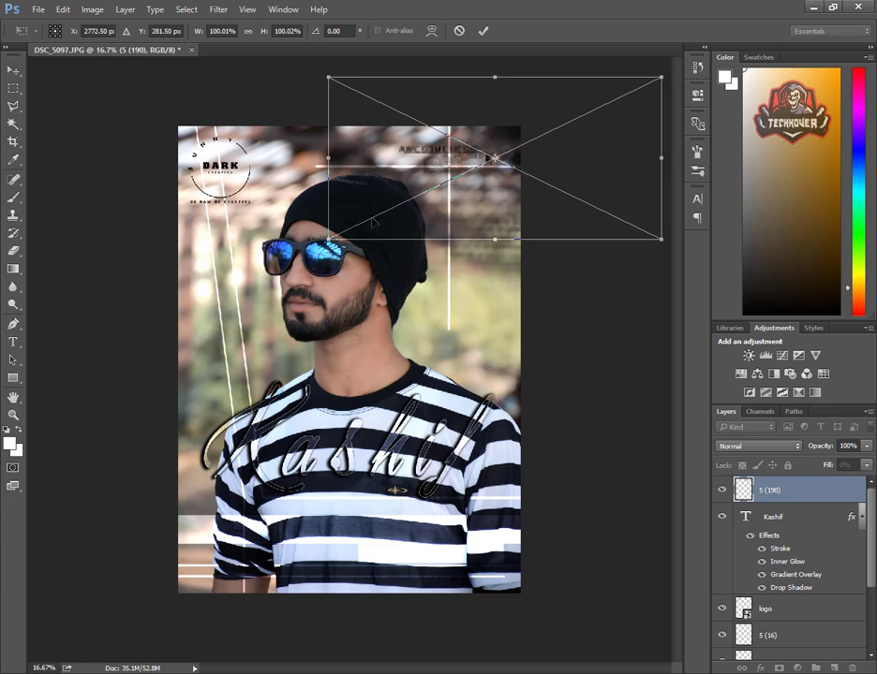
left_click_drag(328, 237, 294, 255)
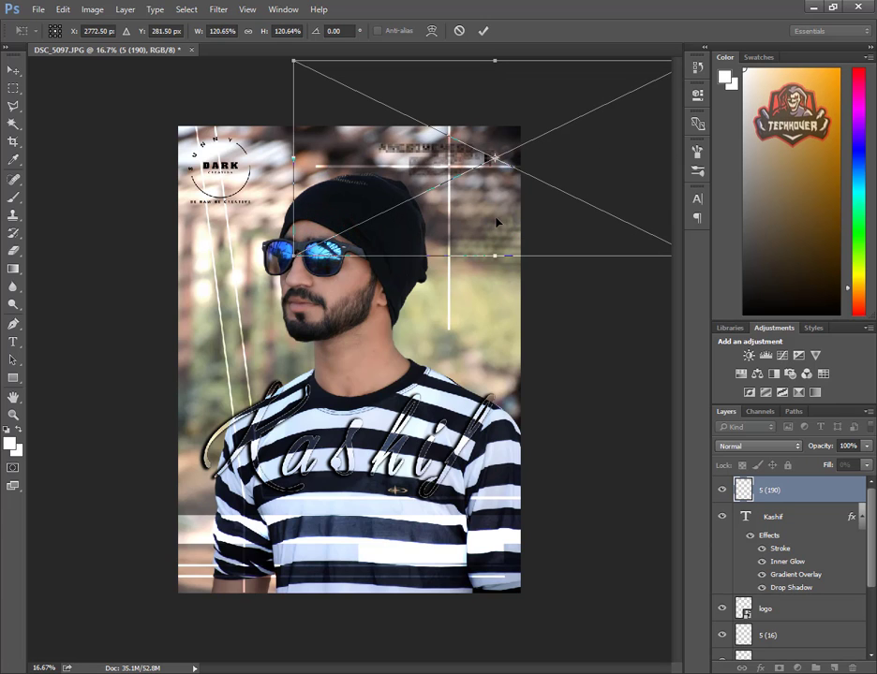
key("Return")
left_click_drag(467, 152, 494, 163)
Step: Set the AWESOMENESS layer's blend mode to Overlay and whiten it with a Hue/Saturation lightness of +100
left_click(773, 445)
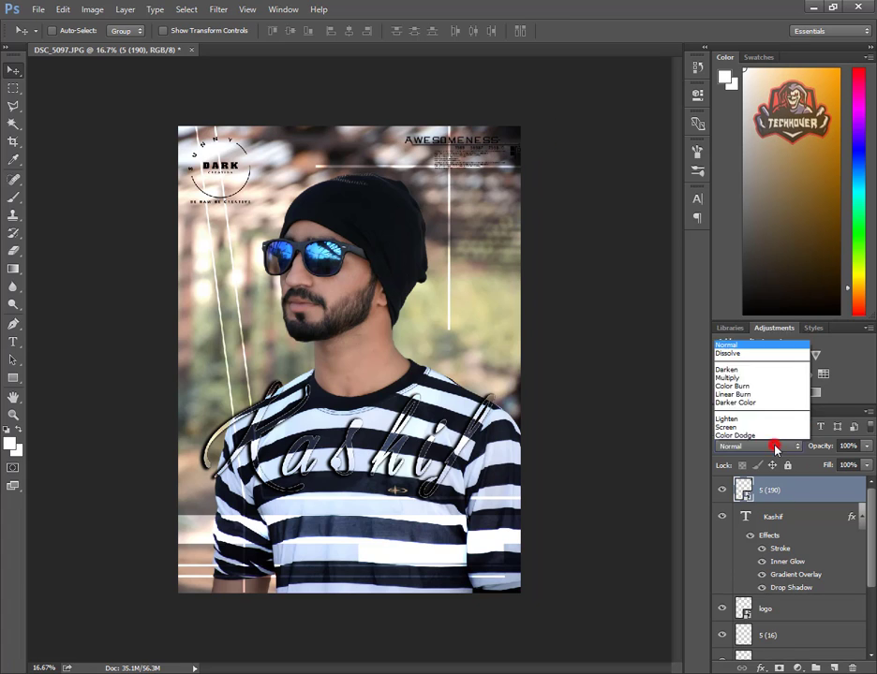
left_click(733, 297)
key("ctrl+u")
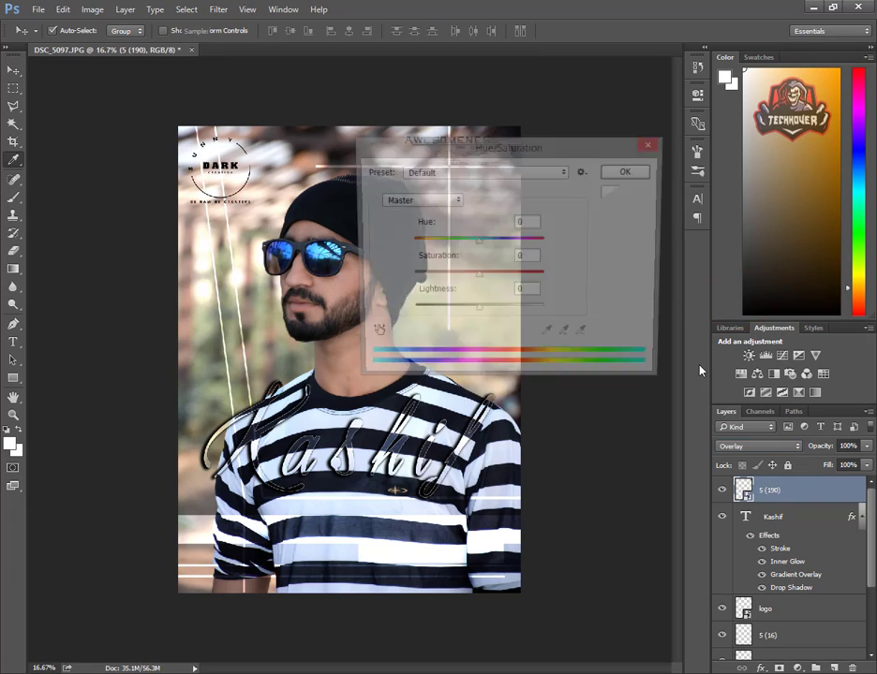
left_click_drag(505, 145, 478, 216)
left_click_drag(458, 391, 524, 387)
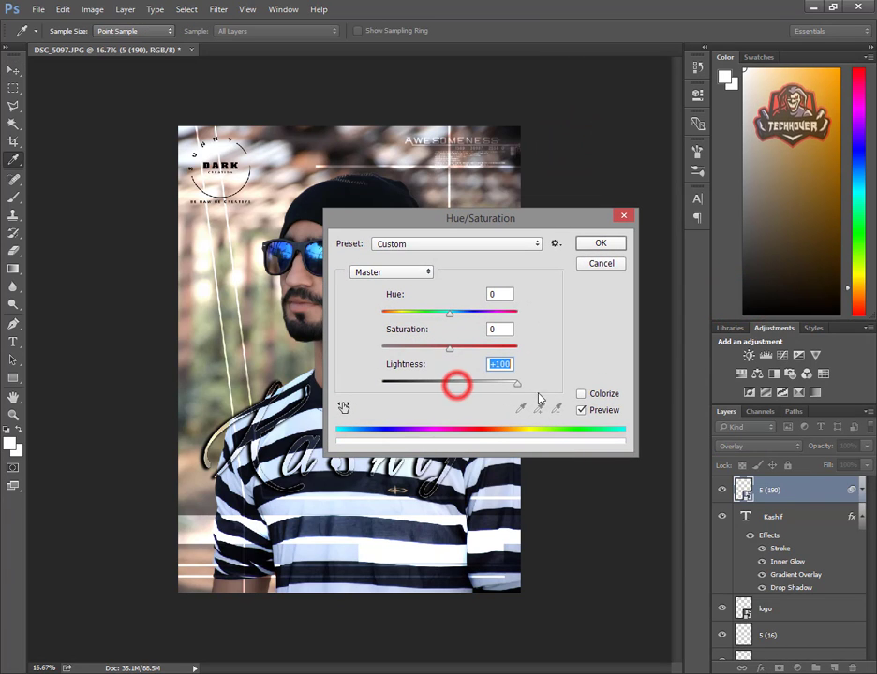
left_click(601, 243)
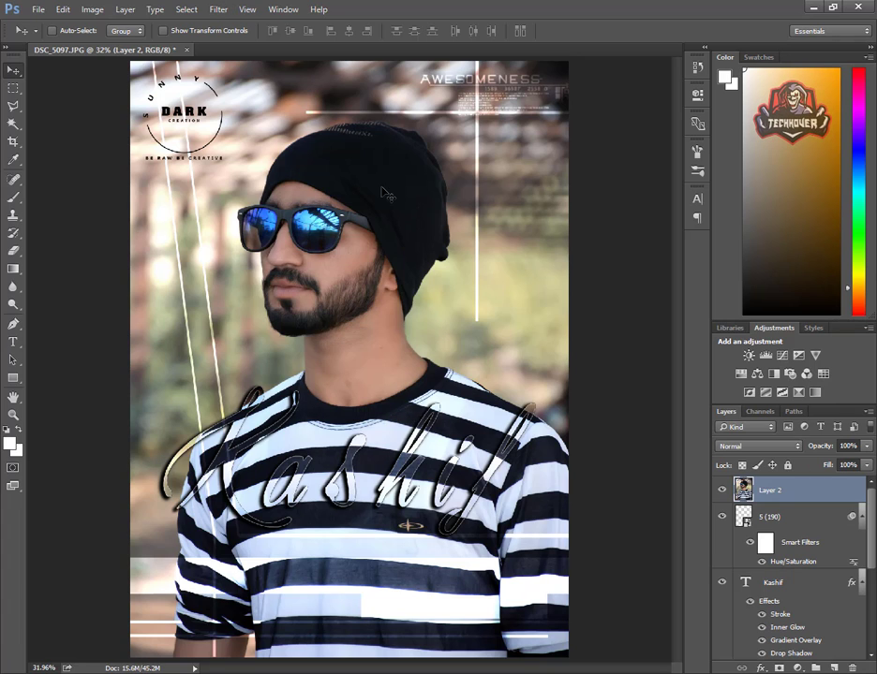
Step: Delete the merged top layer and stamp all visible layers into a new layer above the AWESOMENESS artwork
key("ctrl+minus")
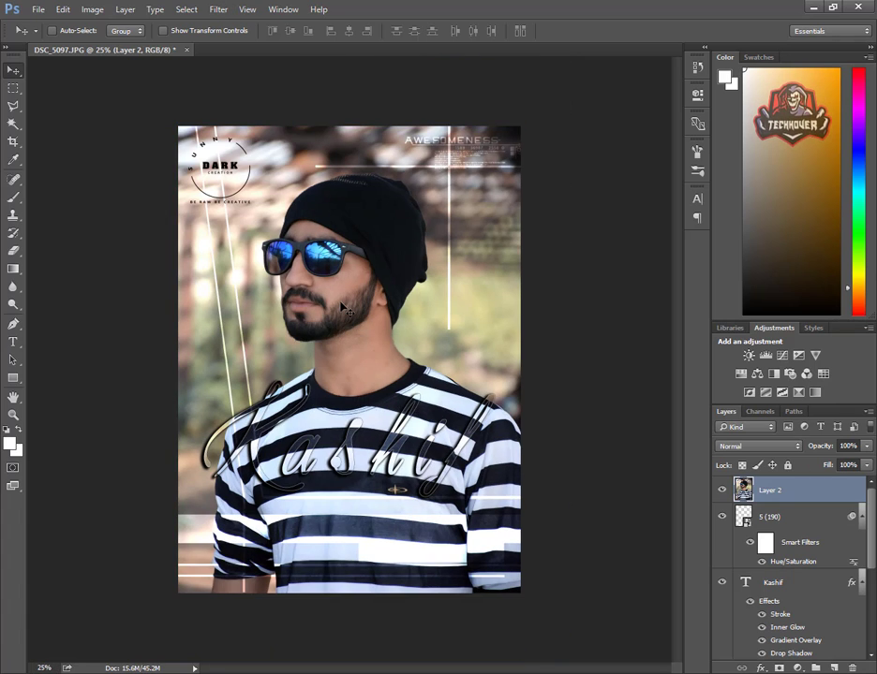
key("Delete")
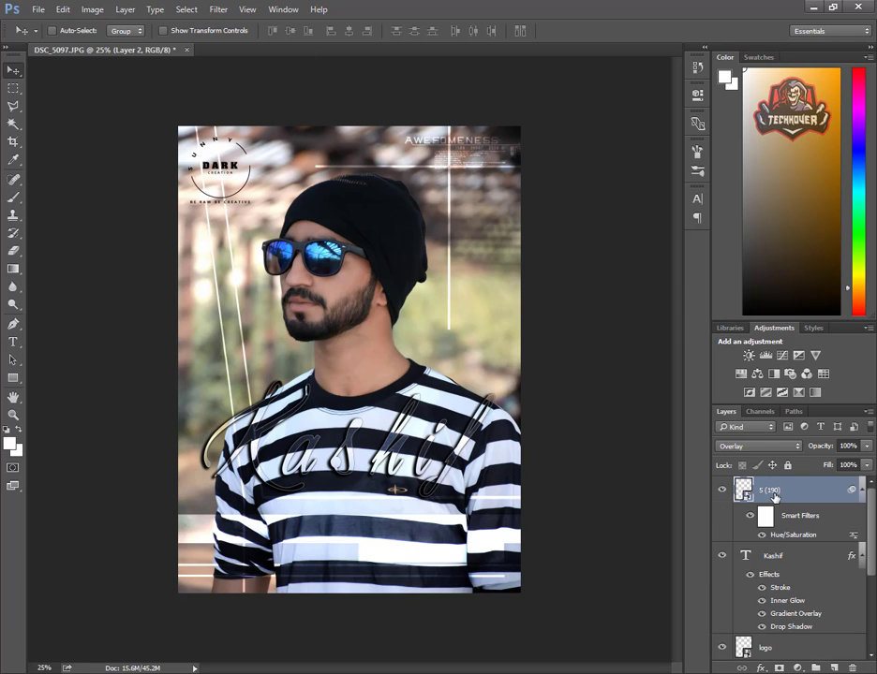
key("ctrl+alt+shift+e")
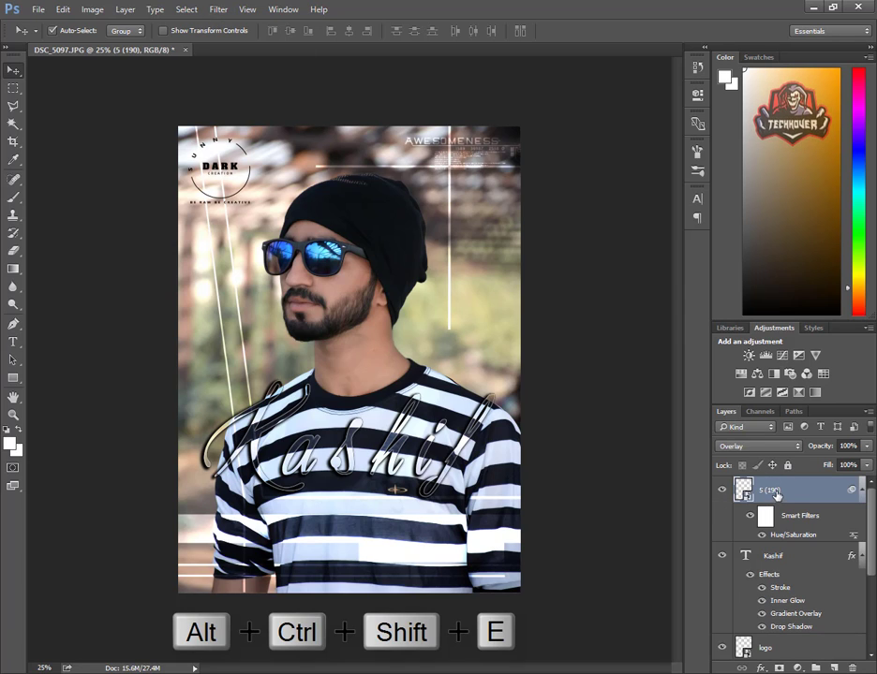
Step: Apply the Camera Raw Filter to the merged layer using the saved settings file VSCO (3).xmp
left_click(218, 10)
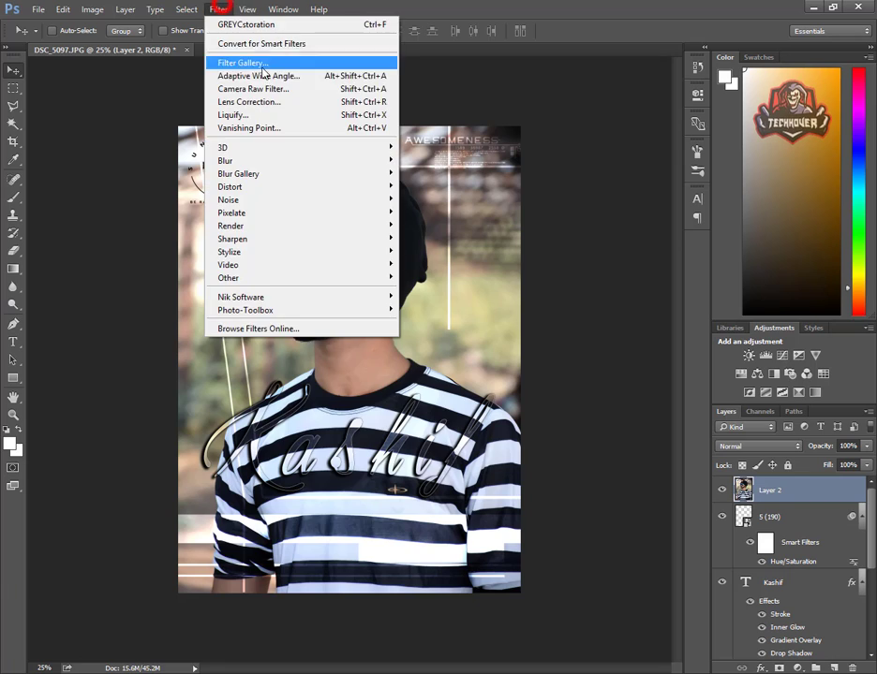
left_click(257, 89)
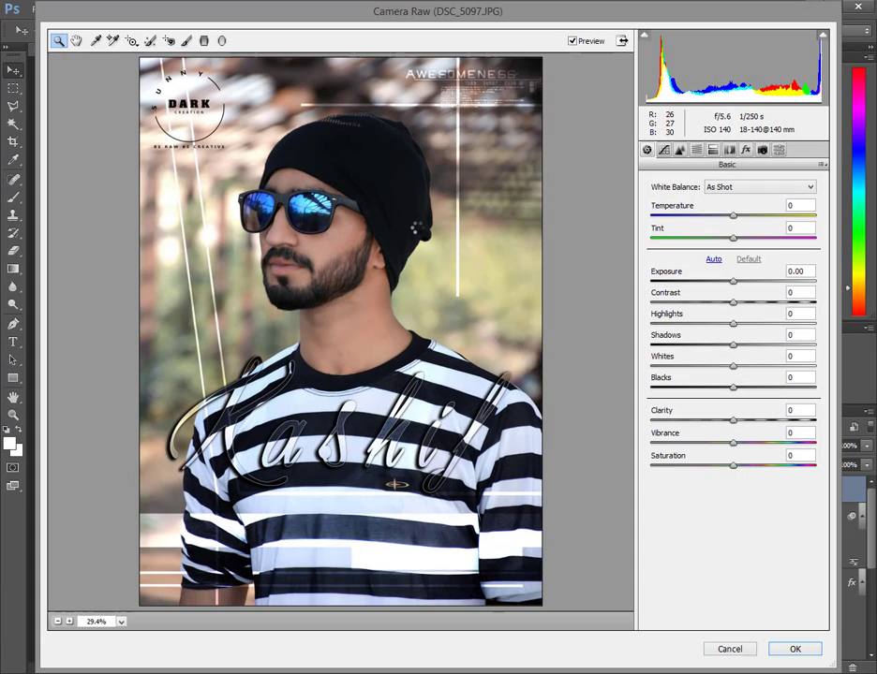
left_click(819, 165)
left_click(788, 300)
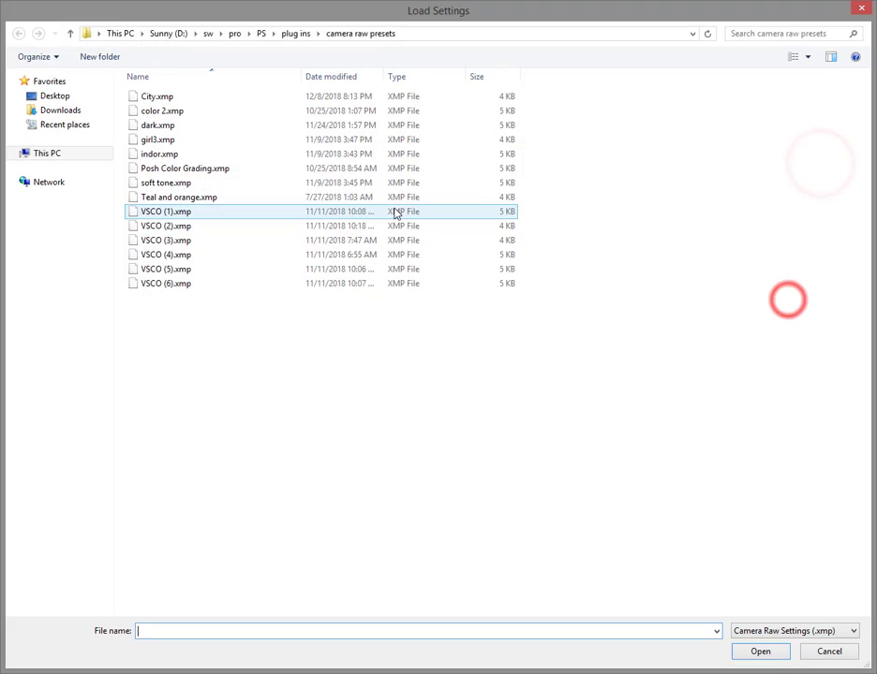
double_click(163, 242)
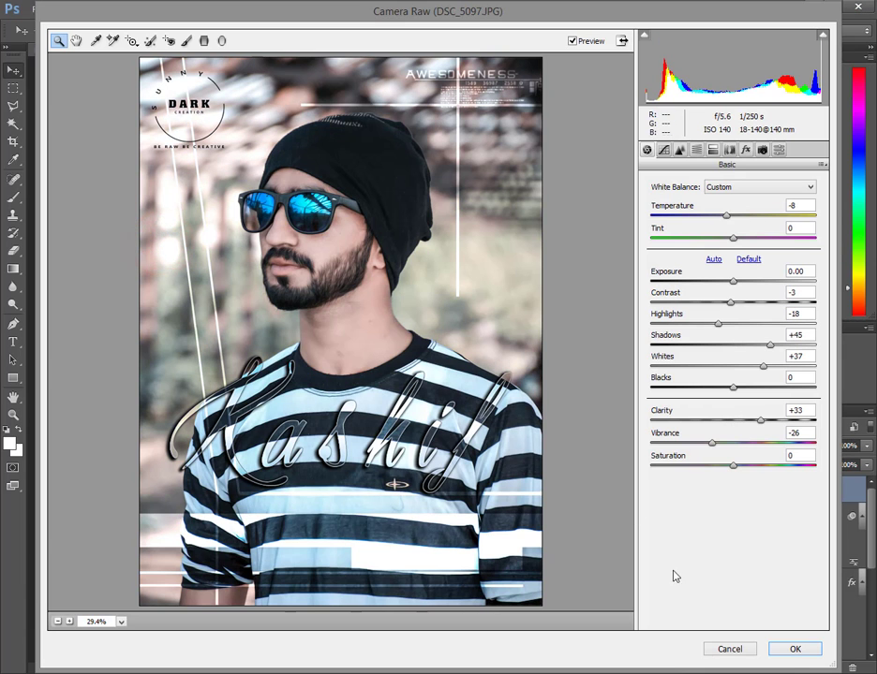
left_click(793, 652)
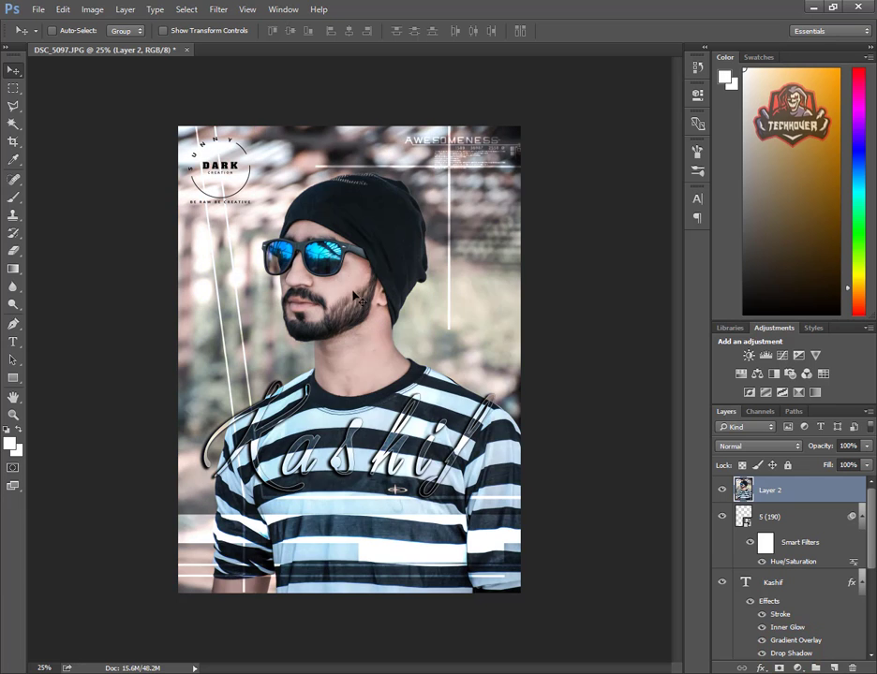